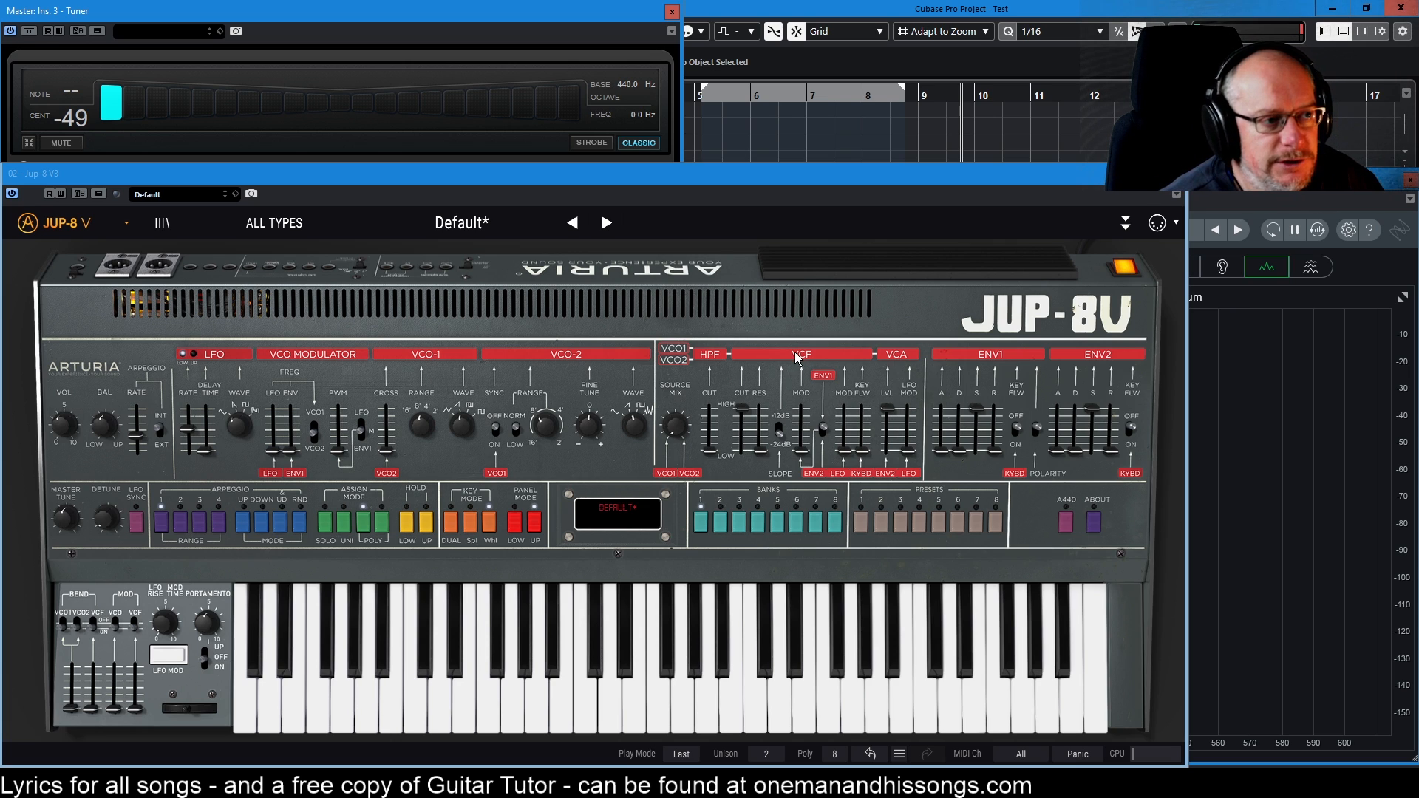
Step: Move the JUP-8 V window aside to uncover the Insight spectrum analyser and lower the VCA level to around midway
click(801, 359)
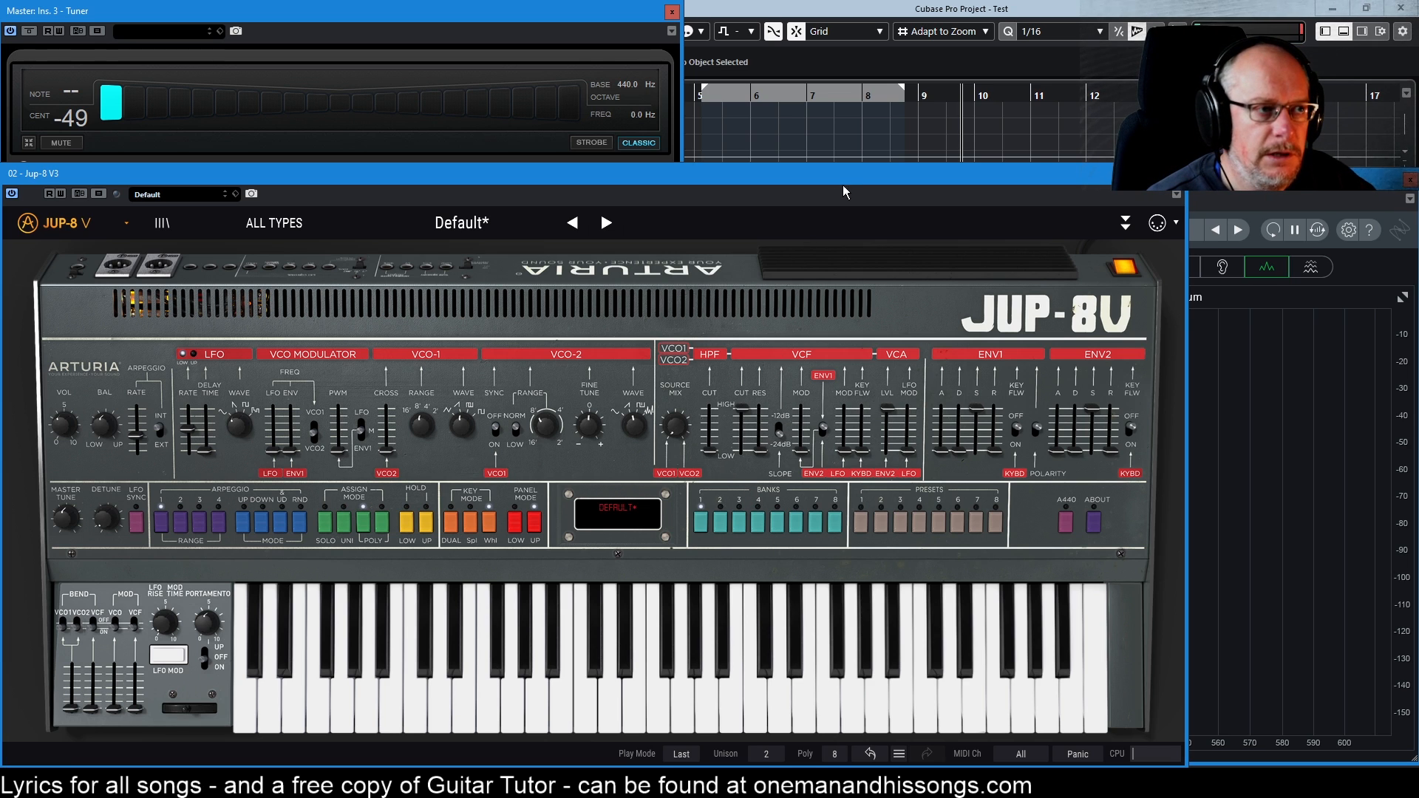
drag(851, 175, 596, 176)
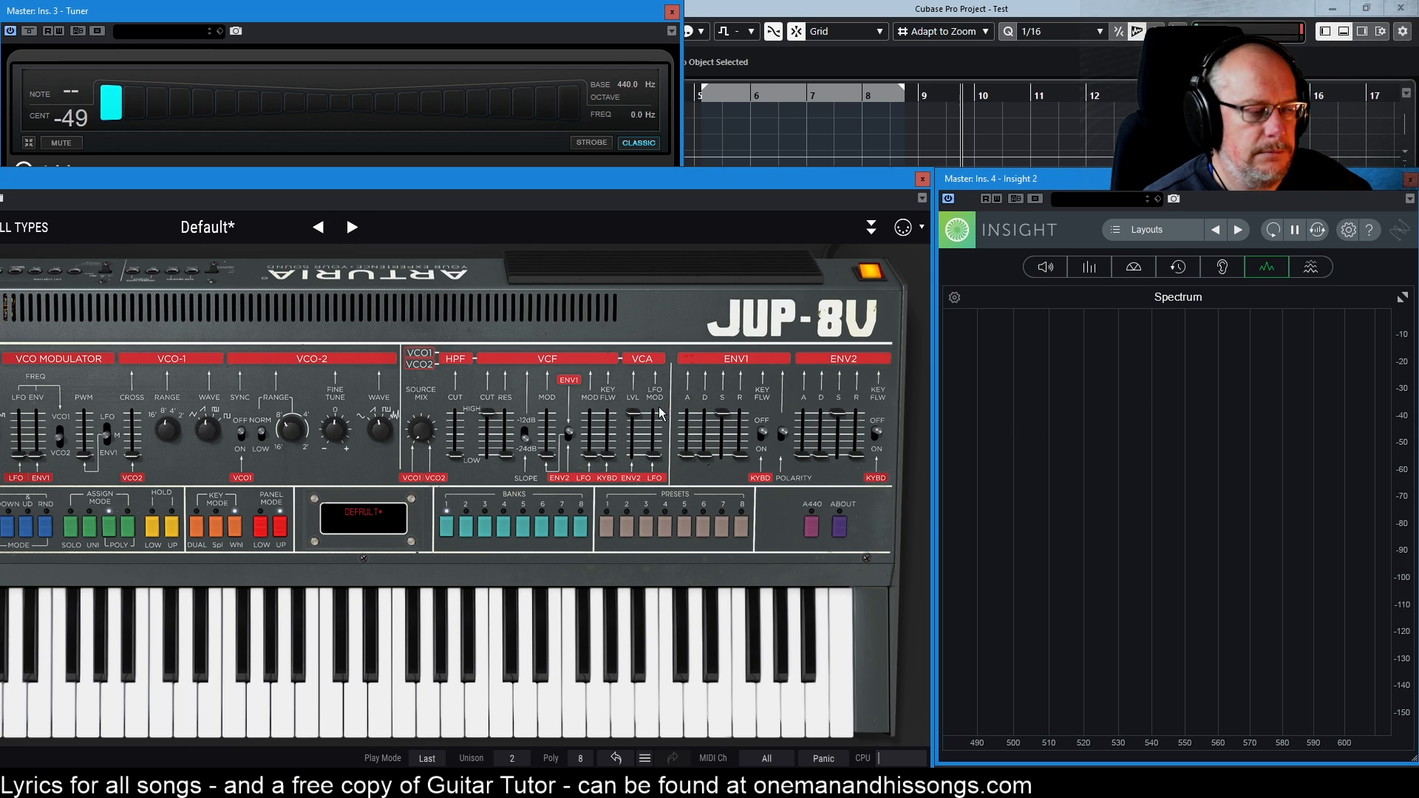
drag(634, 413, 634, 445)
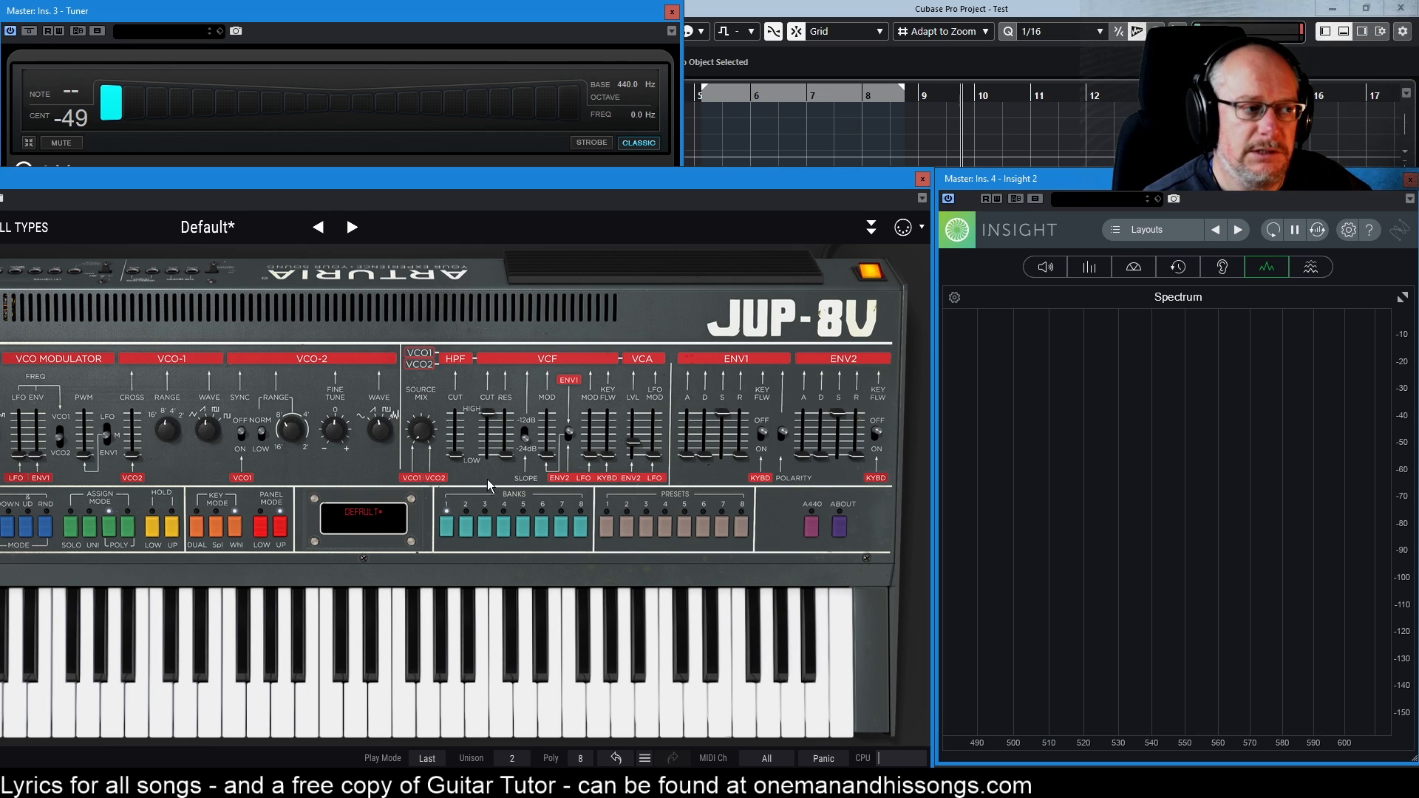
Step: Widen the Insight spectrum to cover 100 Hz to 10 kHz and sweep the HPF cutoff up to maximum and back to minimum
mouse_move(458, 455)
mouse_down()
mouse_move(458, 436)
mouse_move(454, 448)
mouse_up()
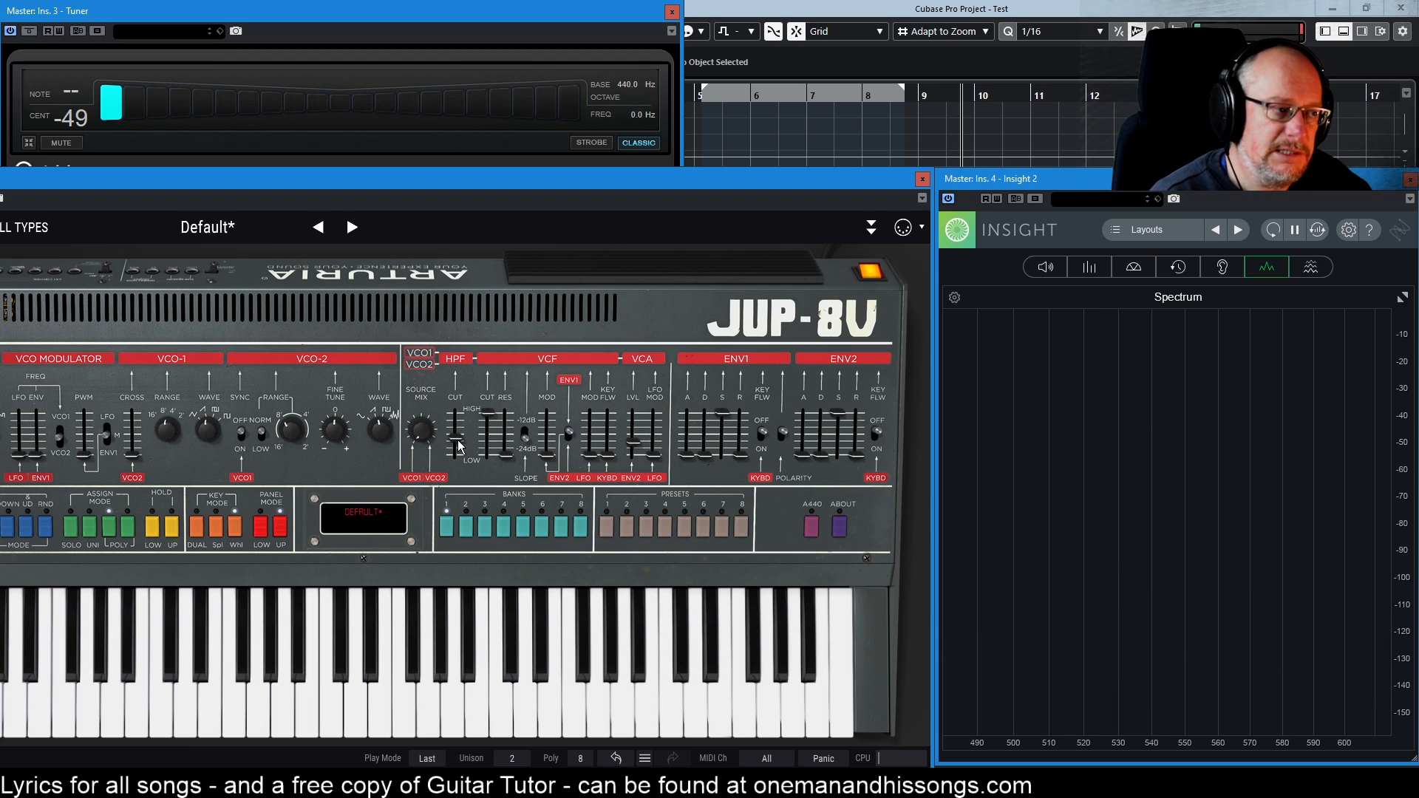
mouse_move(452, 444)
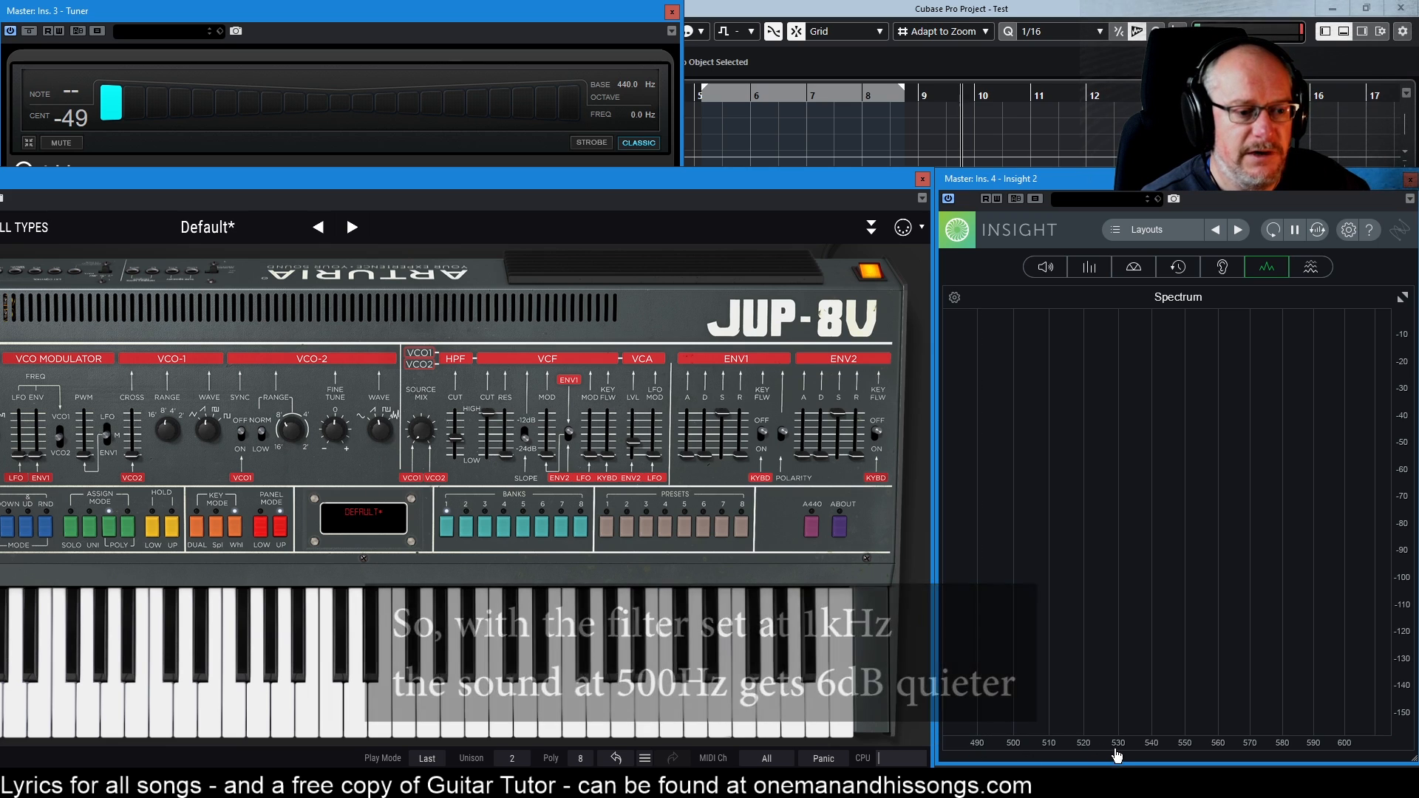
scroll(1115, 751, down, 3)
scroll(1115, 750, down, 10)
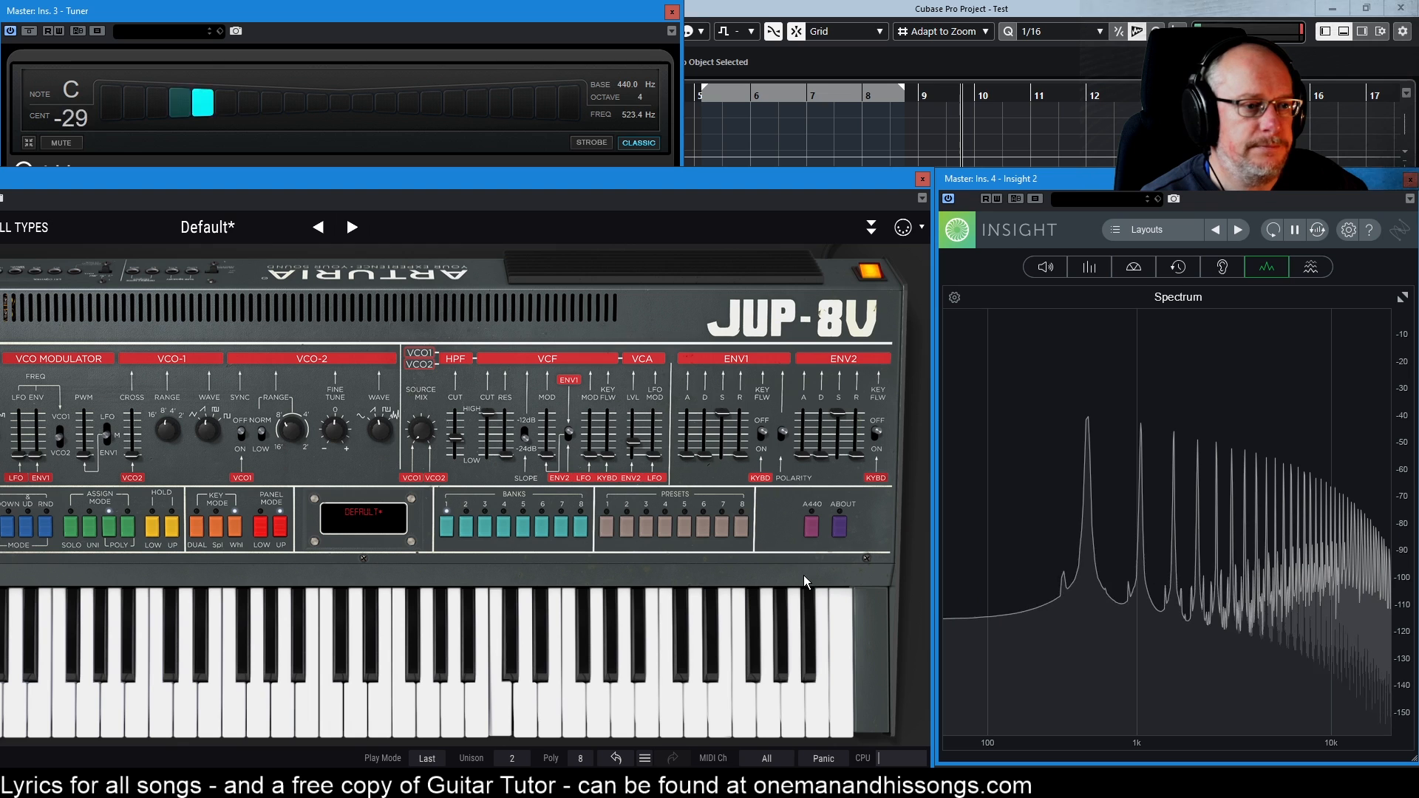
drag(482, 456, 457, 411)
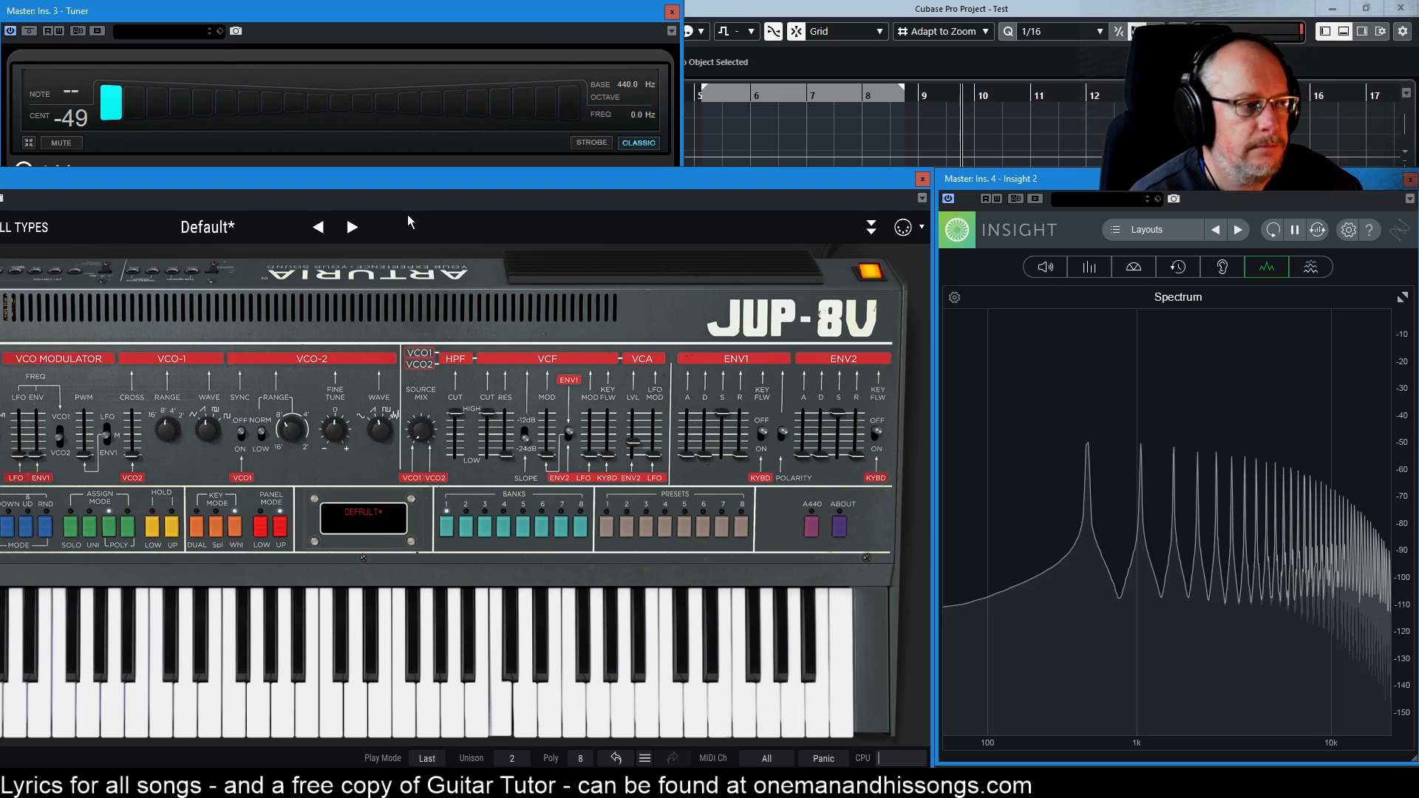
drag(462, 424, 452, 455)
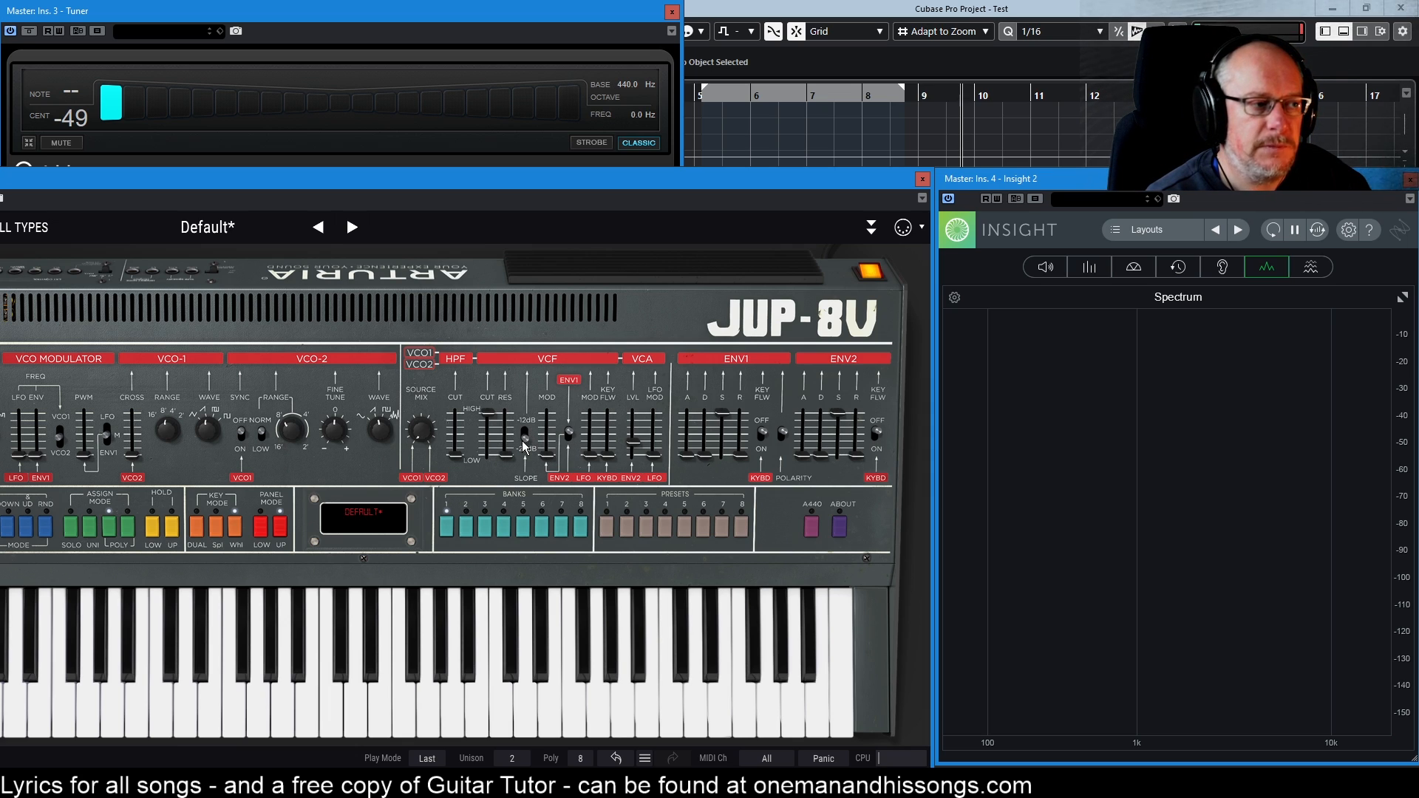
Step: Lower the VCF cutoff gradually from fully open to about midway while holding a note
mouse_move(513, 450)
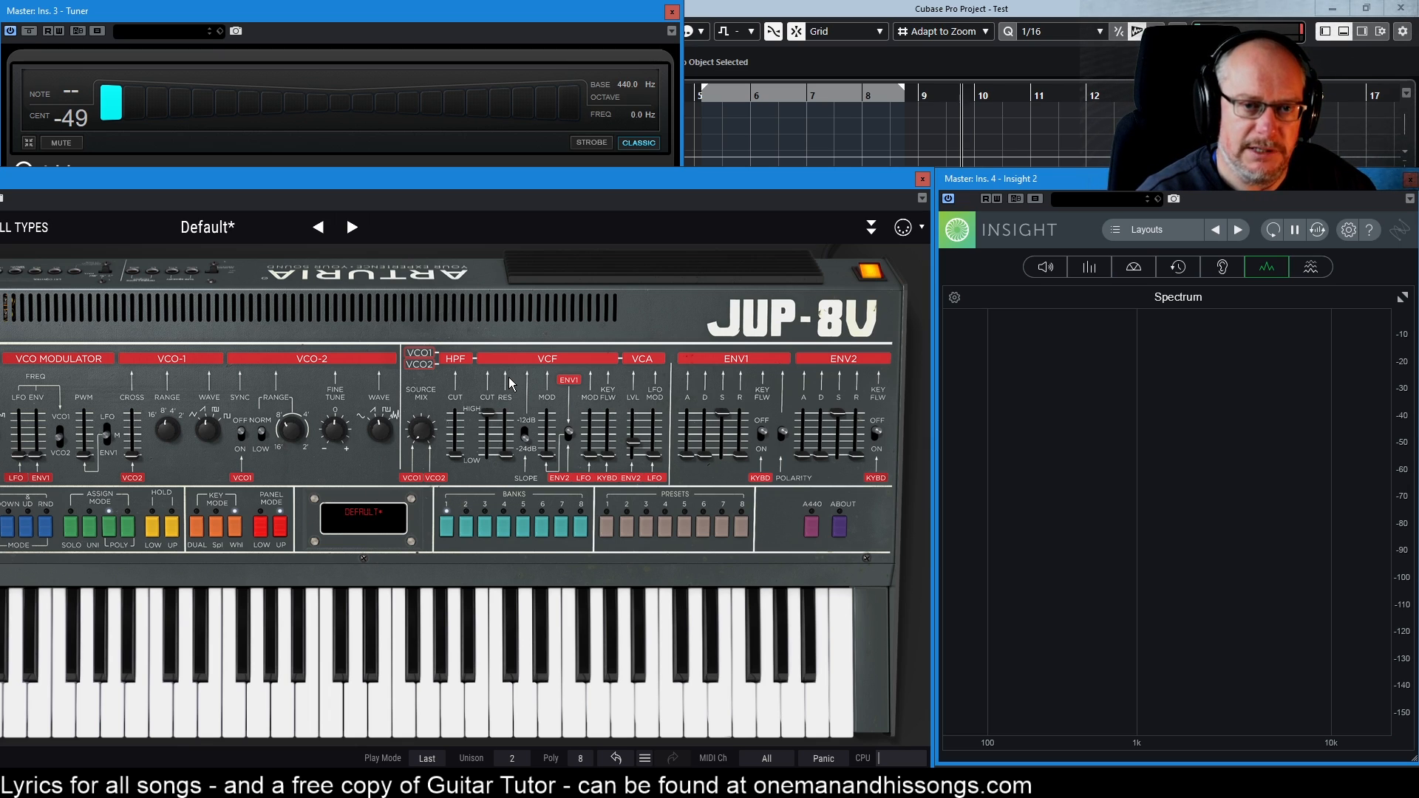
drag(488, 413, 487, 413)
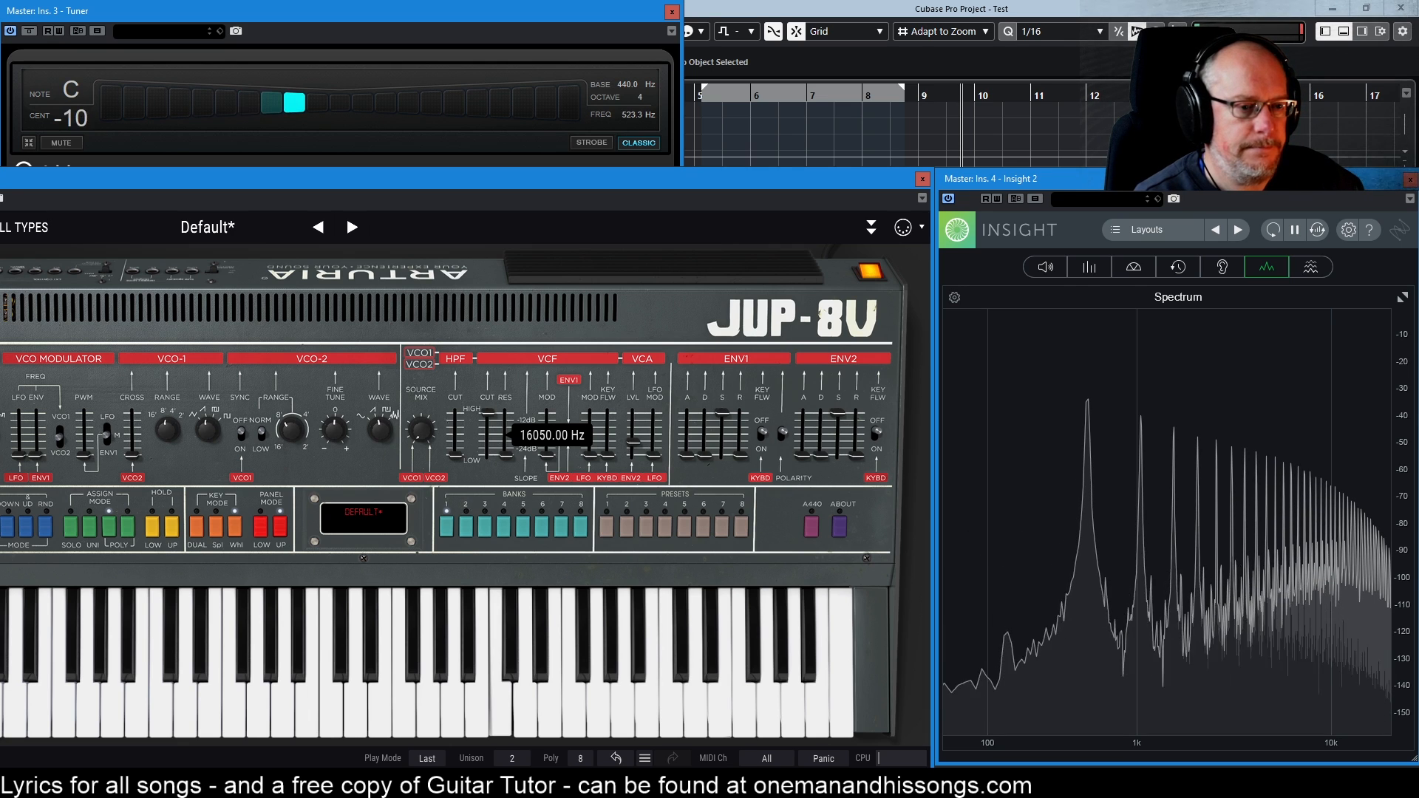
mouse_move(488, 413)
mouse_down()
mouse_move(488, 449)
mouse_move(488, 417)
mouse_up()
mouse_move(488, 422)
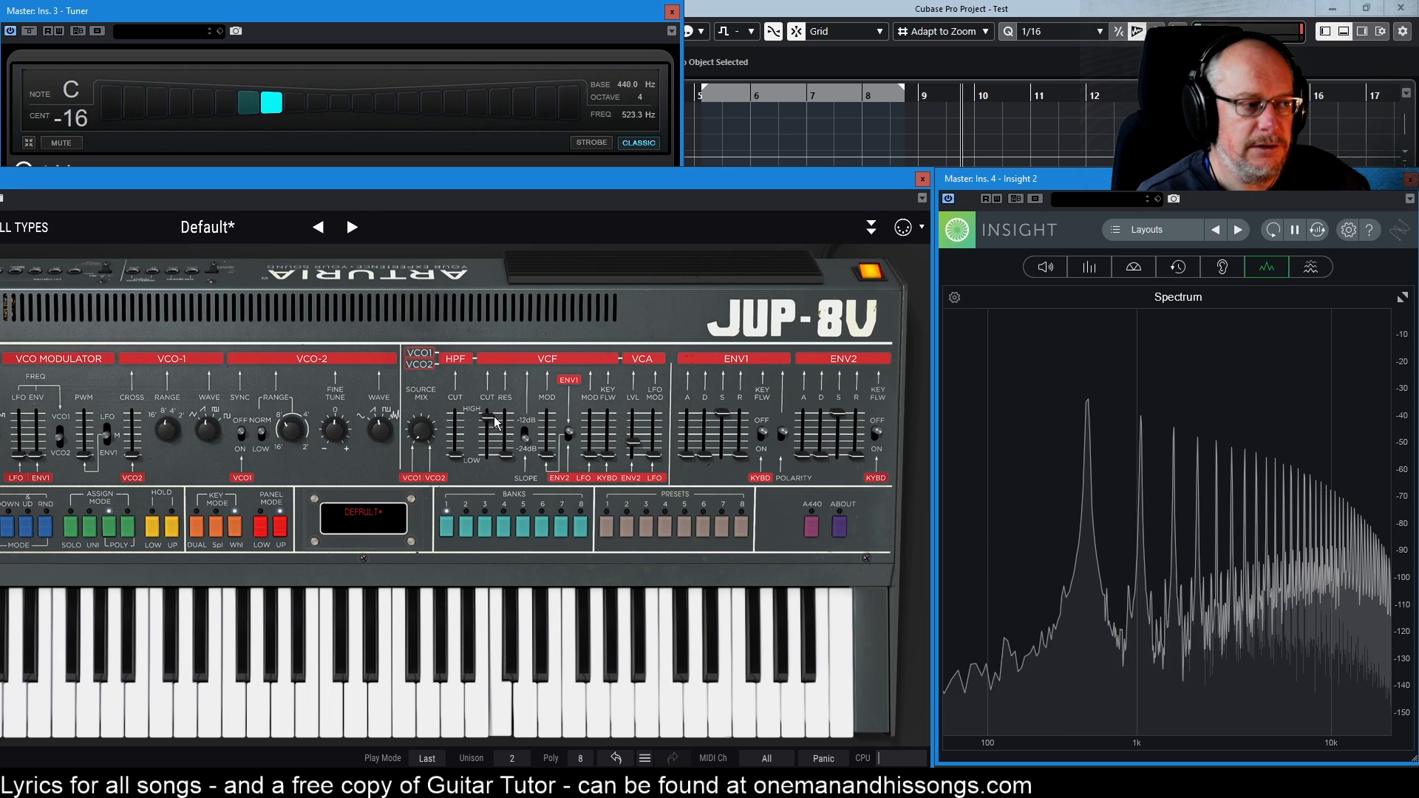
drag(488, 419, 488, 428)
drag(487, 430, 487, 429)
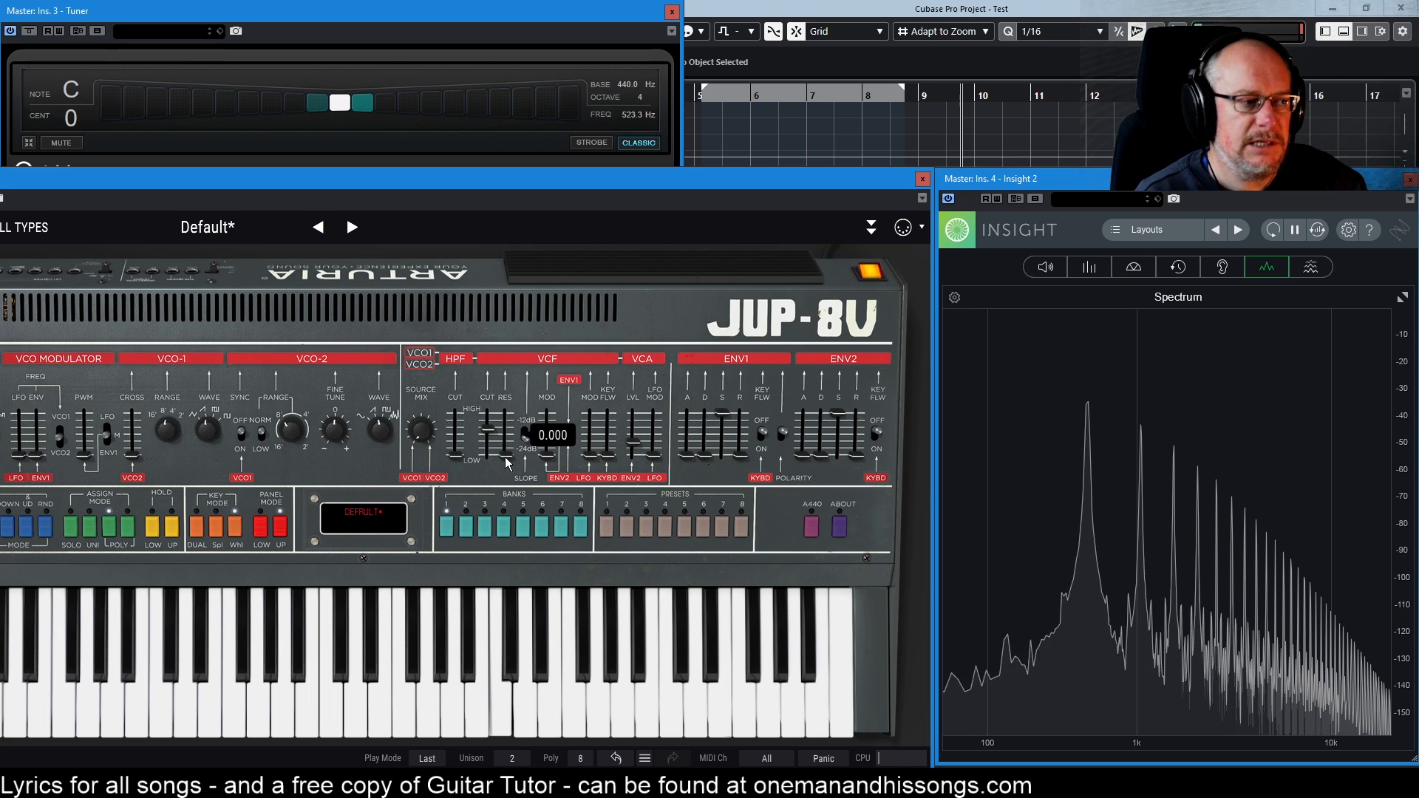
Step: Raise the VCF resonance to about halfway and sweep the VCF cutoff back up to fully open
drag(505, 449, 506, 433)
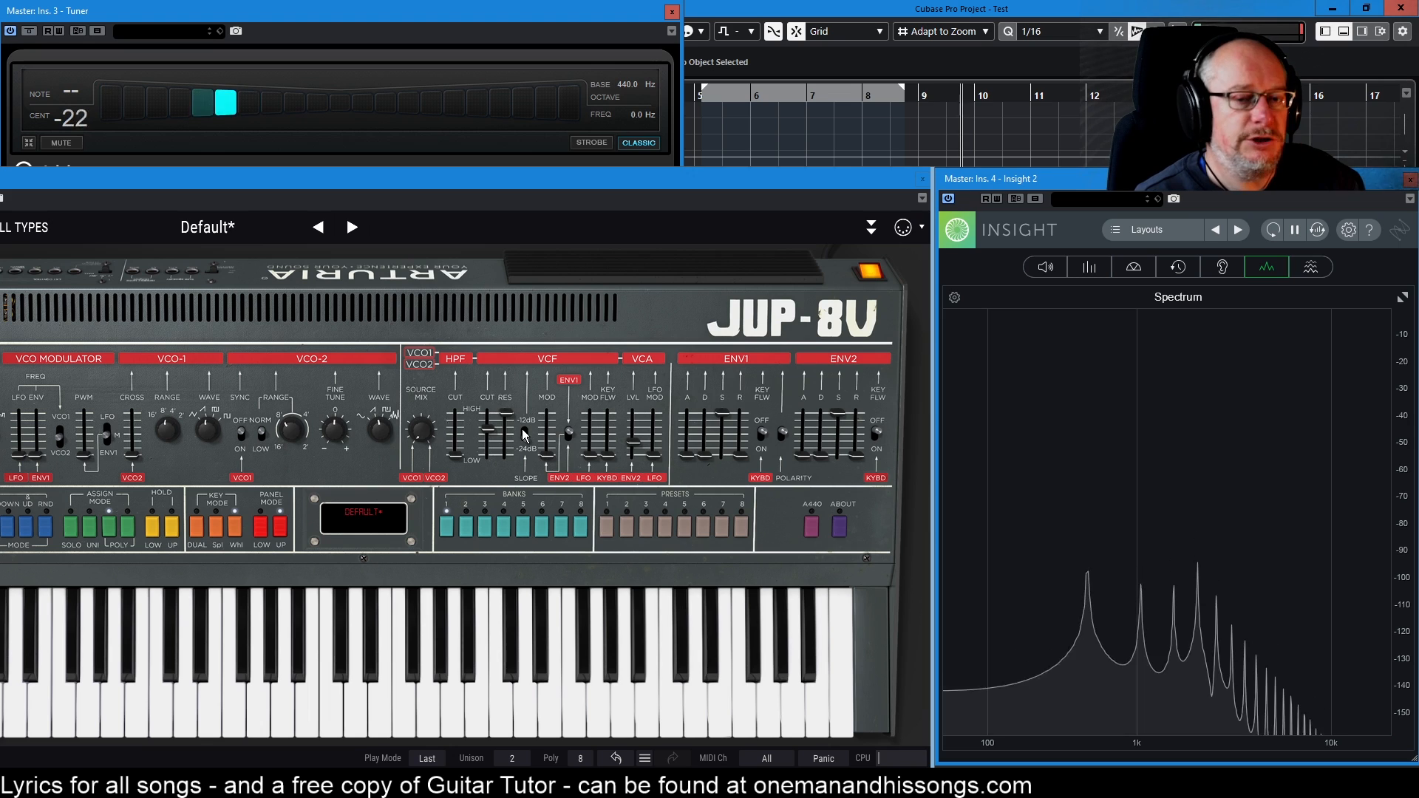
drag(488, 428, 495, 394)
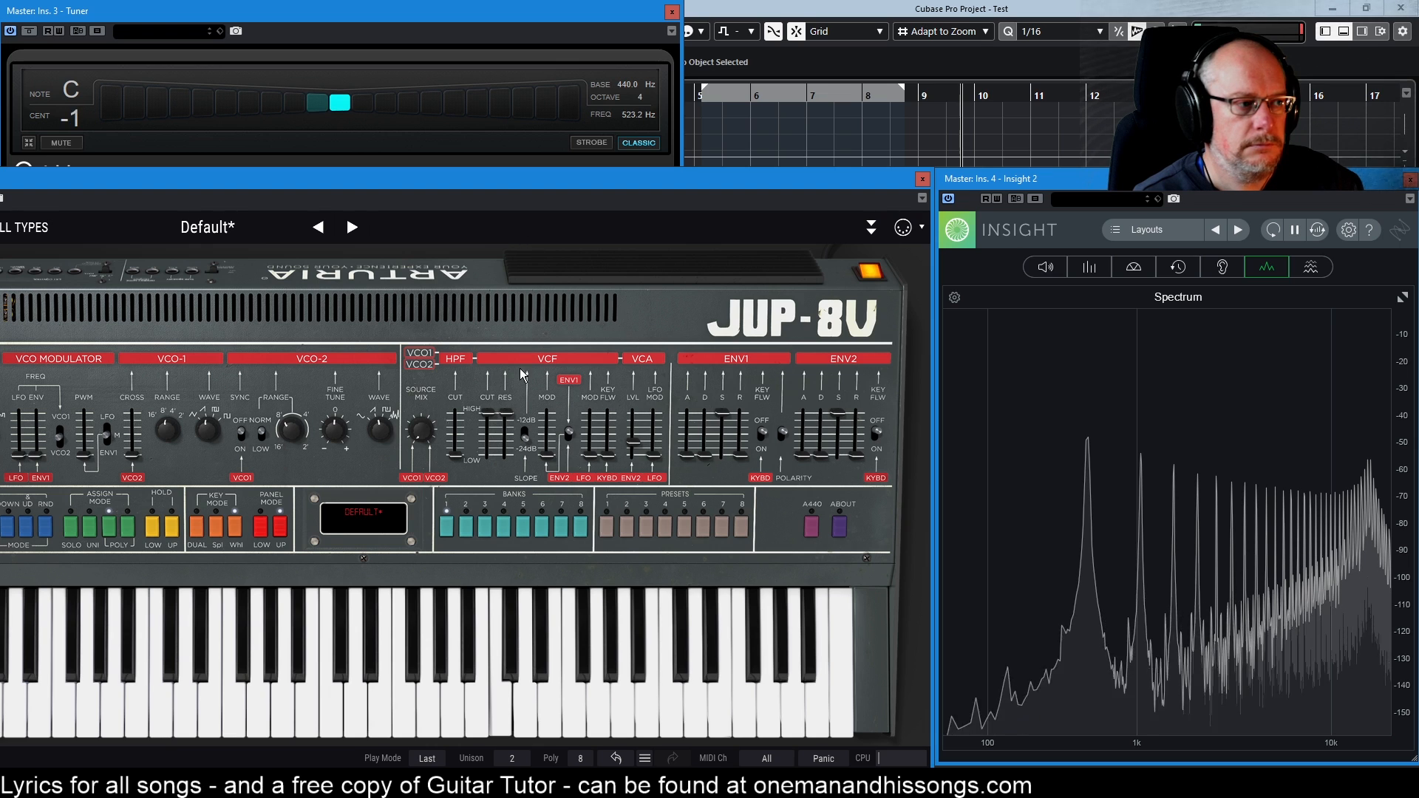
Step: Bring the VCF cutoff down from 16050 Hz to about midway and compare the -12 dB and -24 dB filter slopes
click(526, 442)
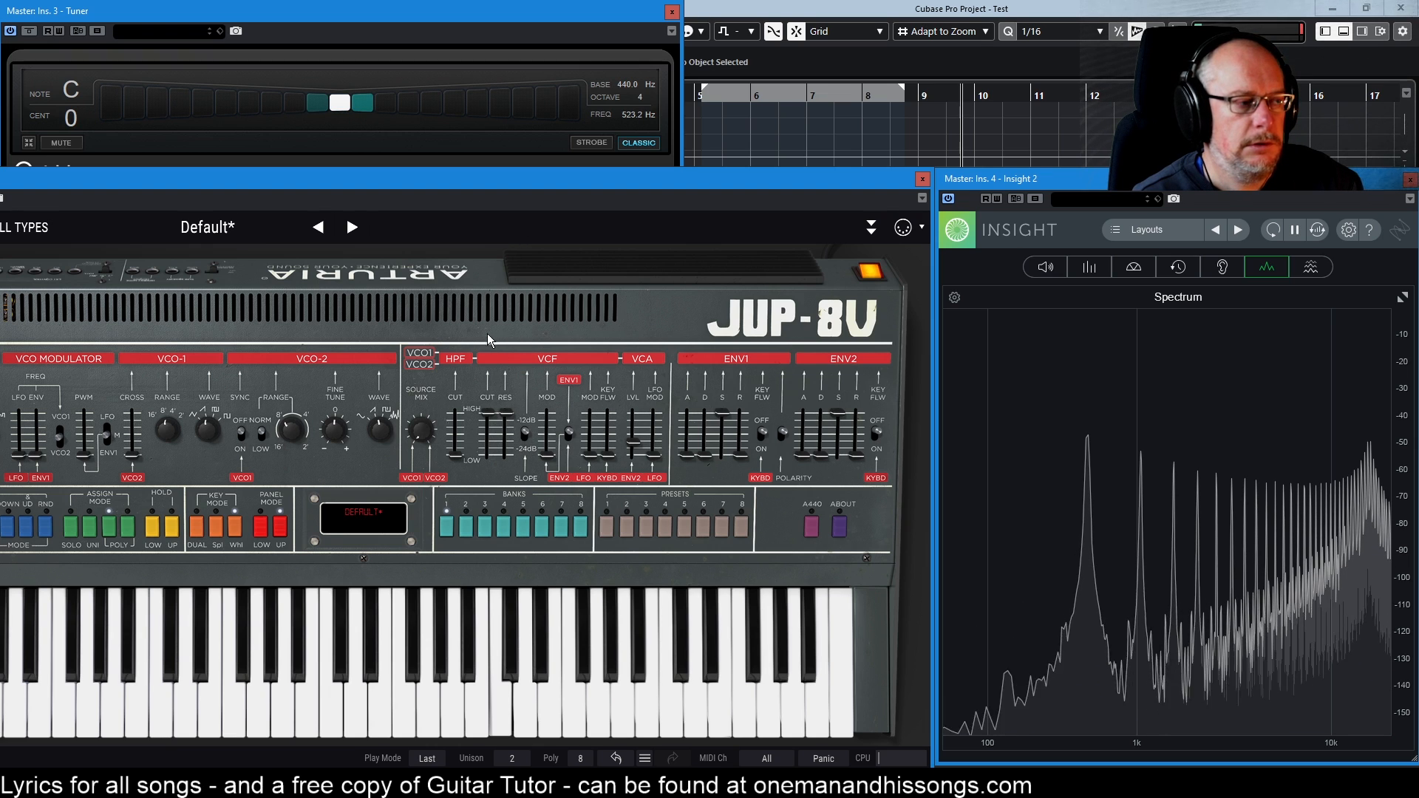
click(481, 414)
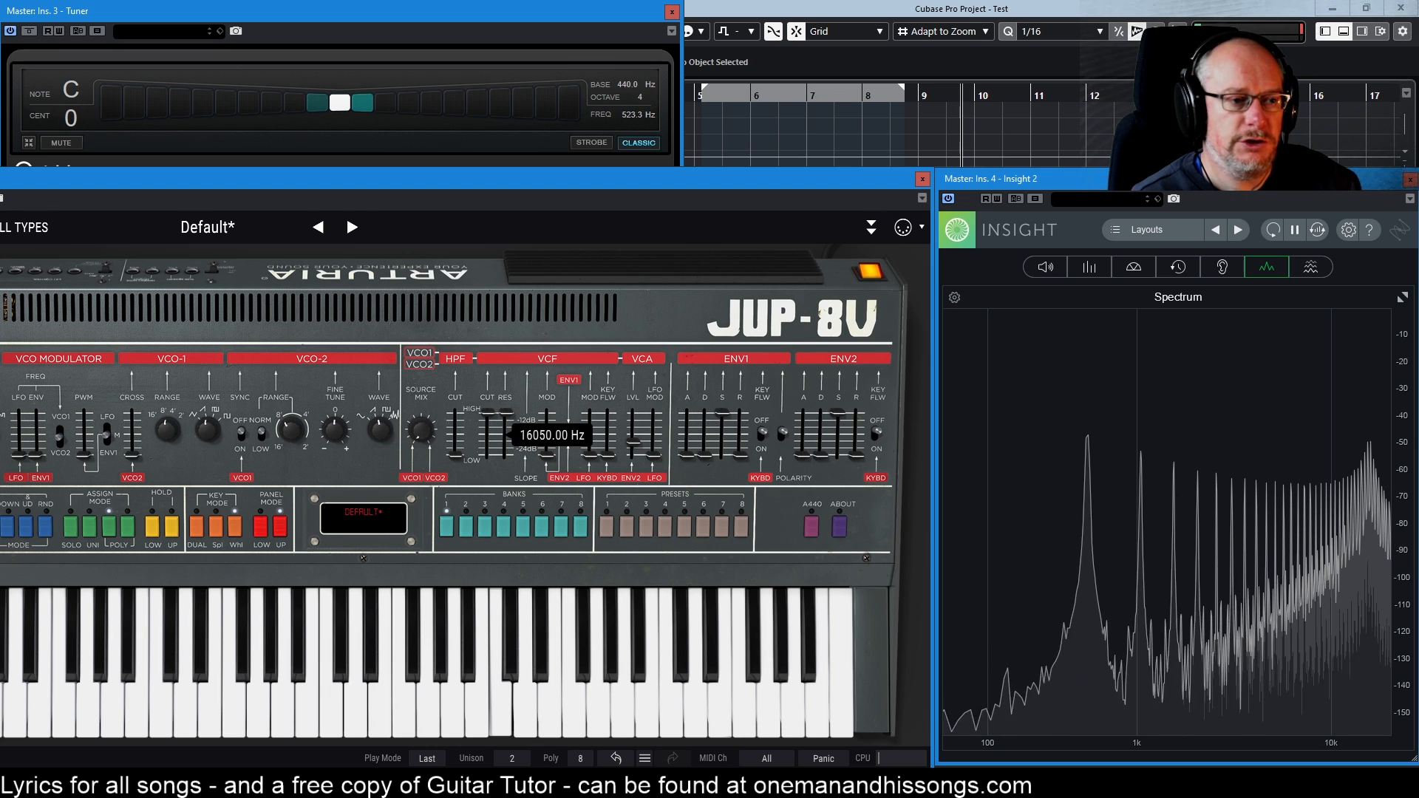
mouse_move(484, 414)
mouse_down()
mouse_move(506, 414)
mouse_move(506, 442)
mouse_move(490, 430)
mouse_up()
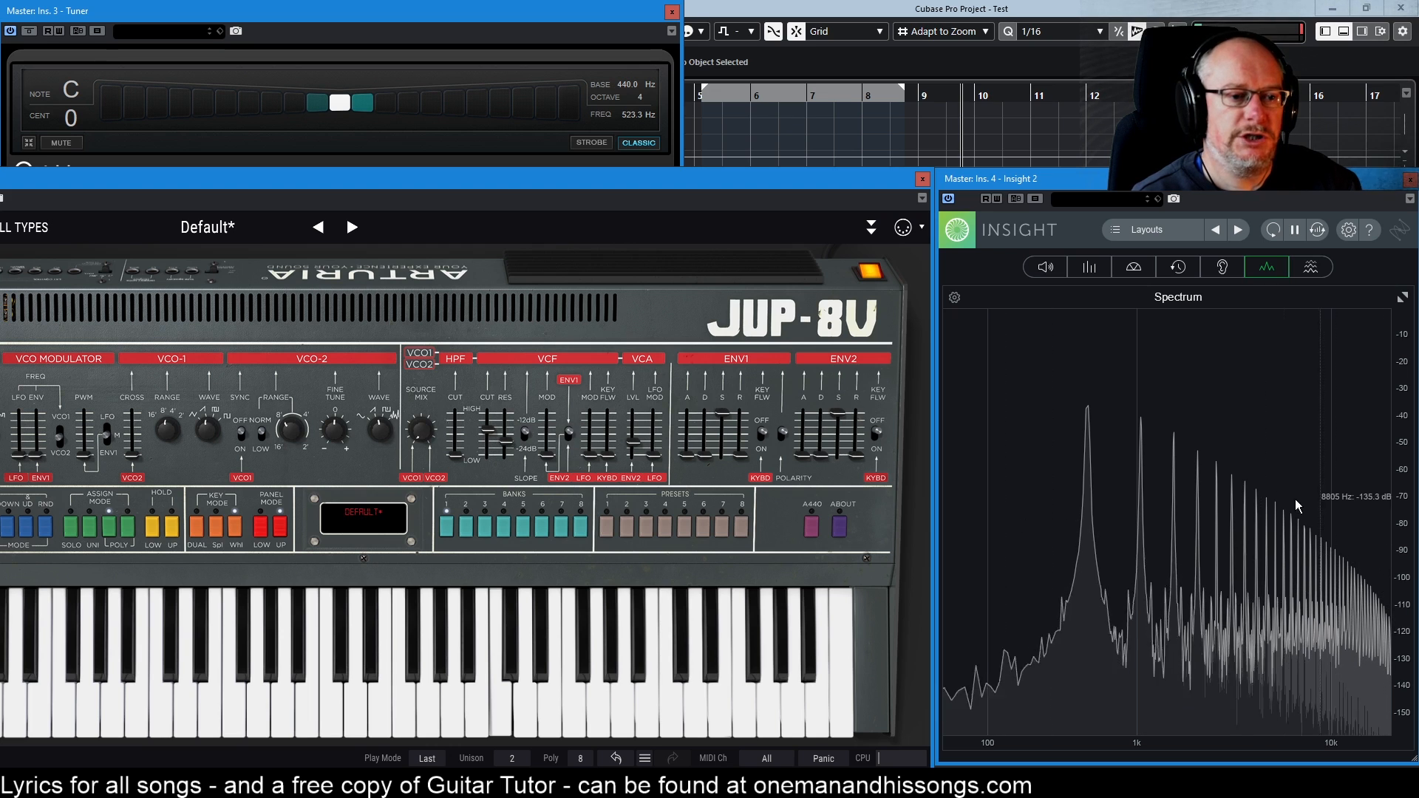
click(527, 432)
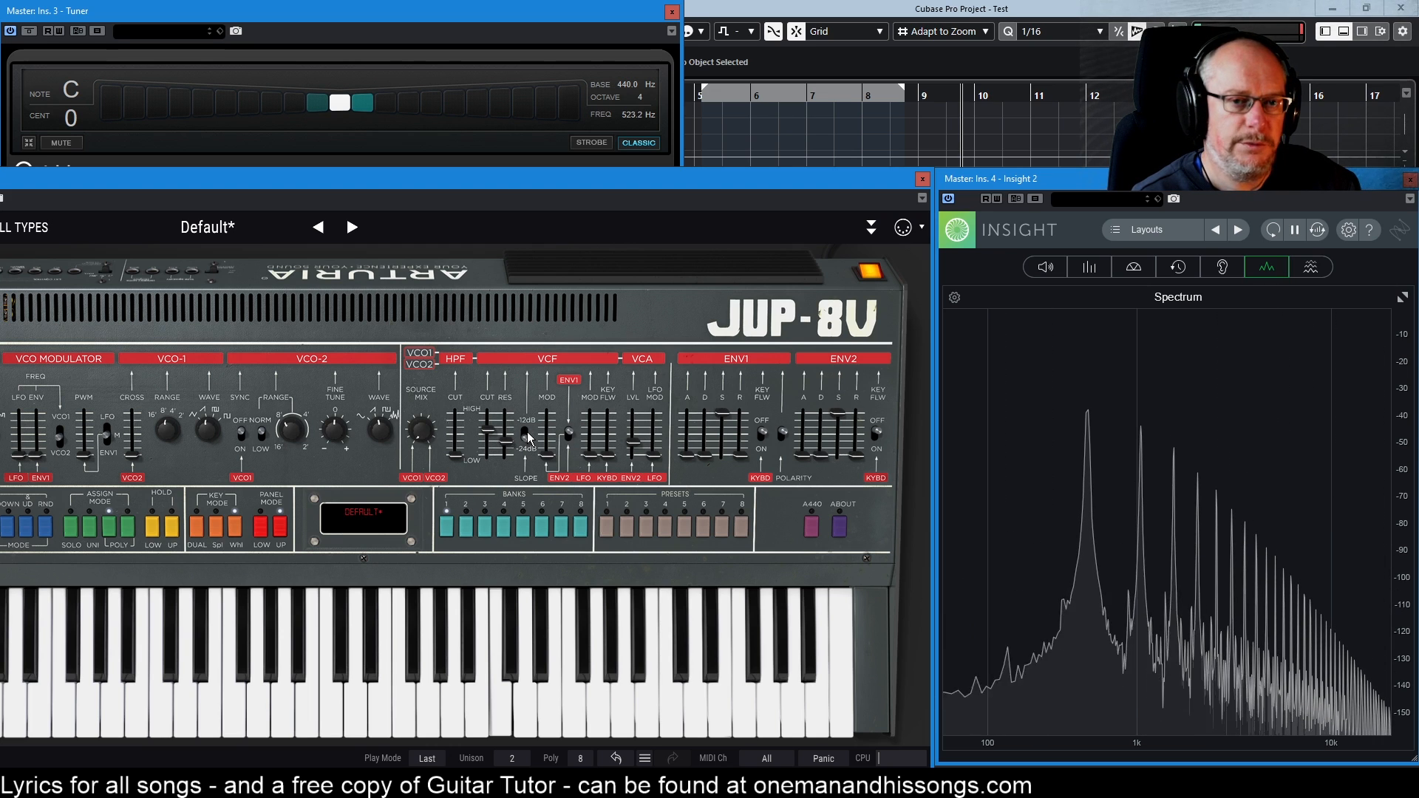
click(527, 435)
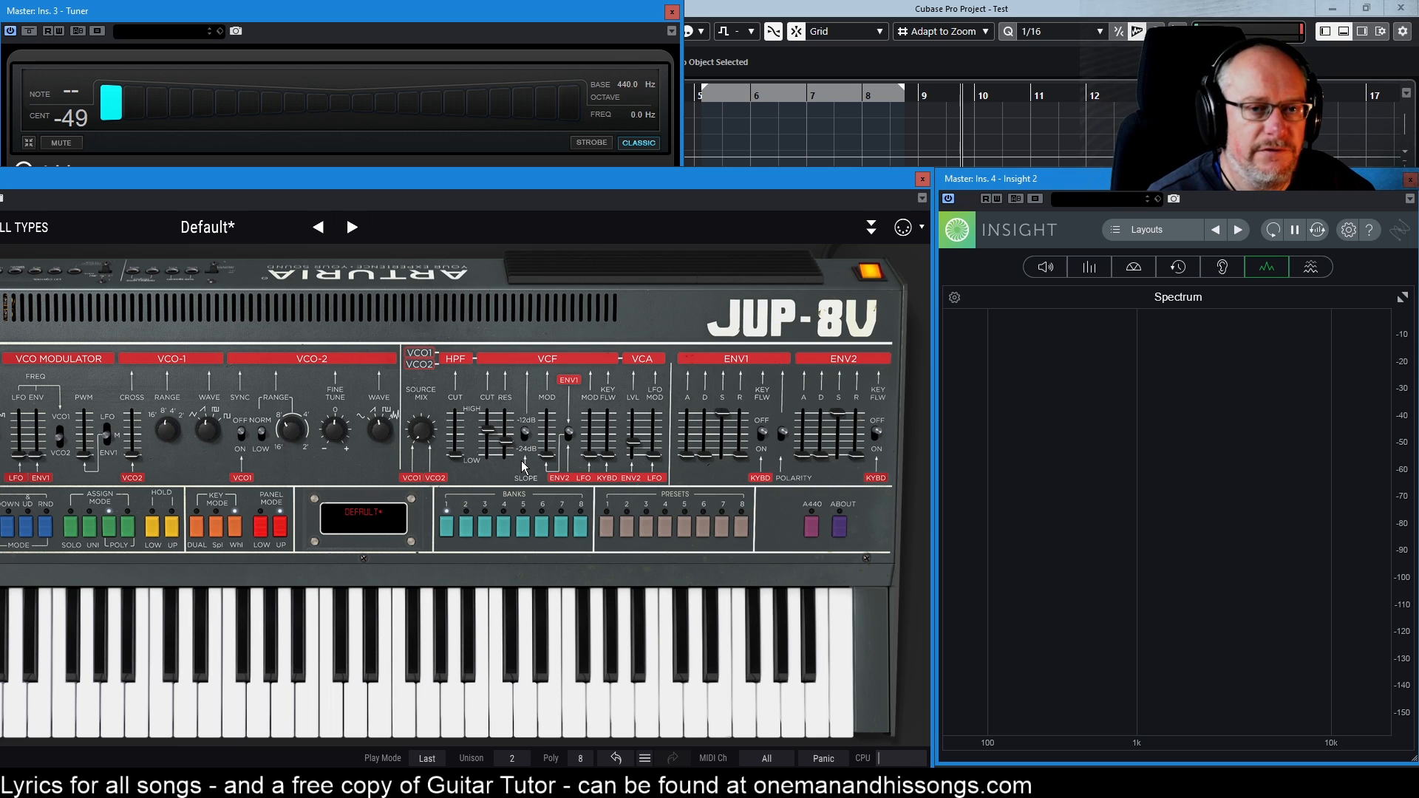
Step: Check the VCF modulation amount and the ENV1 attack and sustain settings
mouse_move(518, 451)
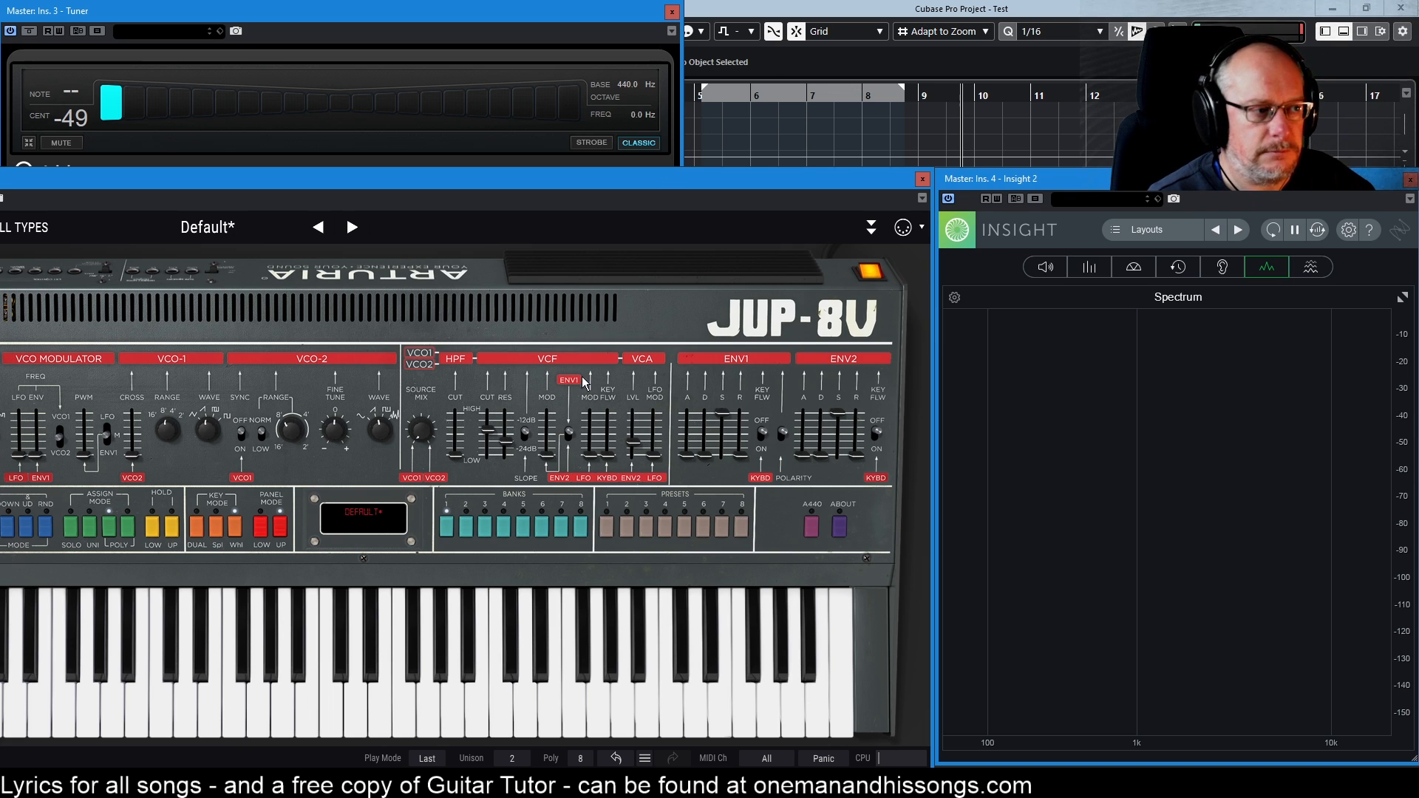
drag(546, 456, 546, 412)
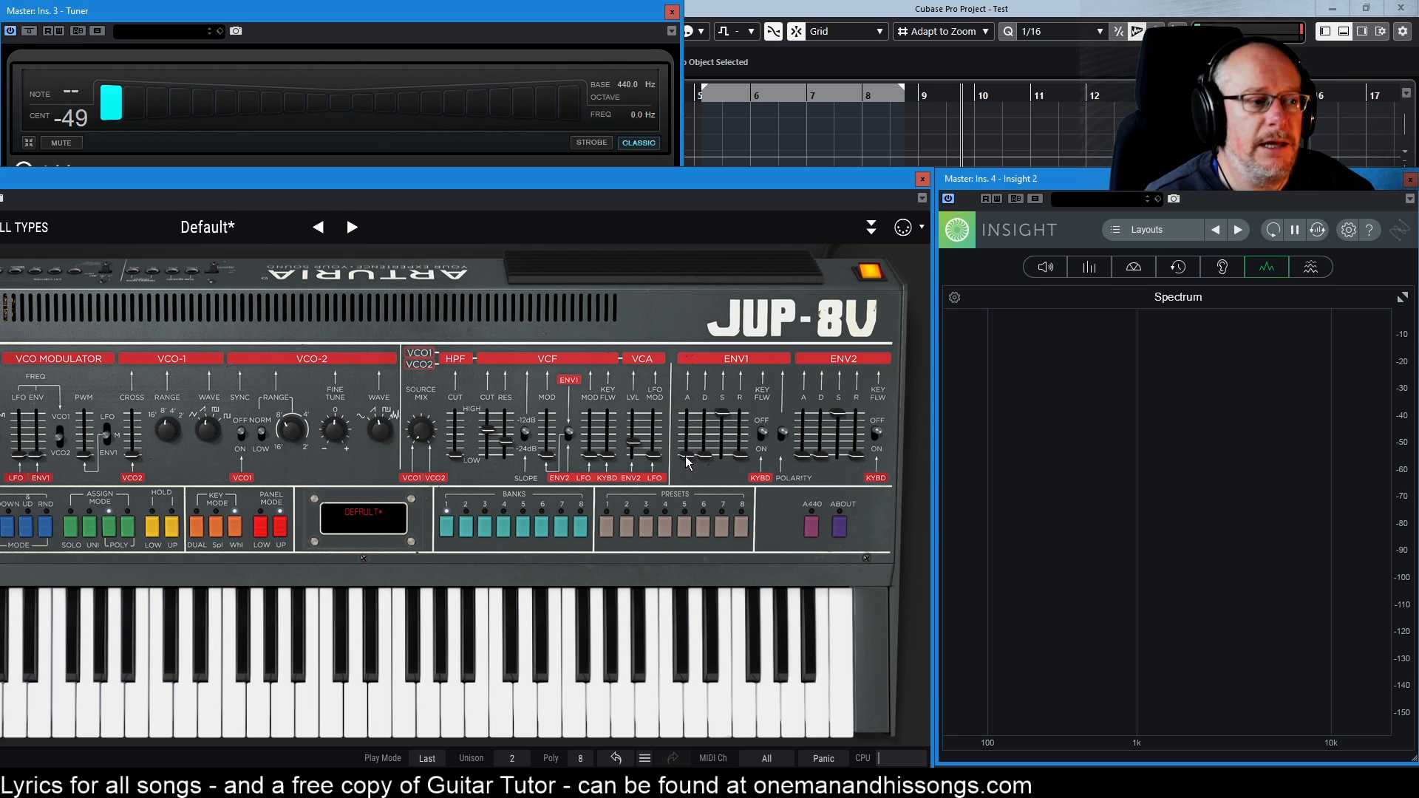
mouse_move(686, 458)
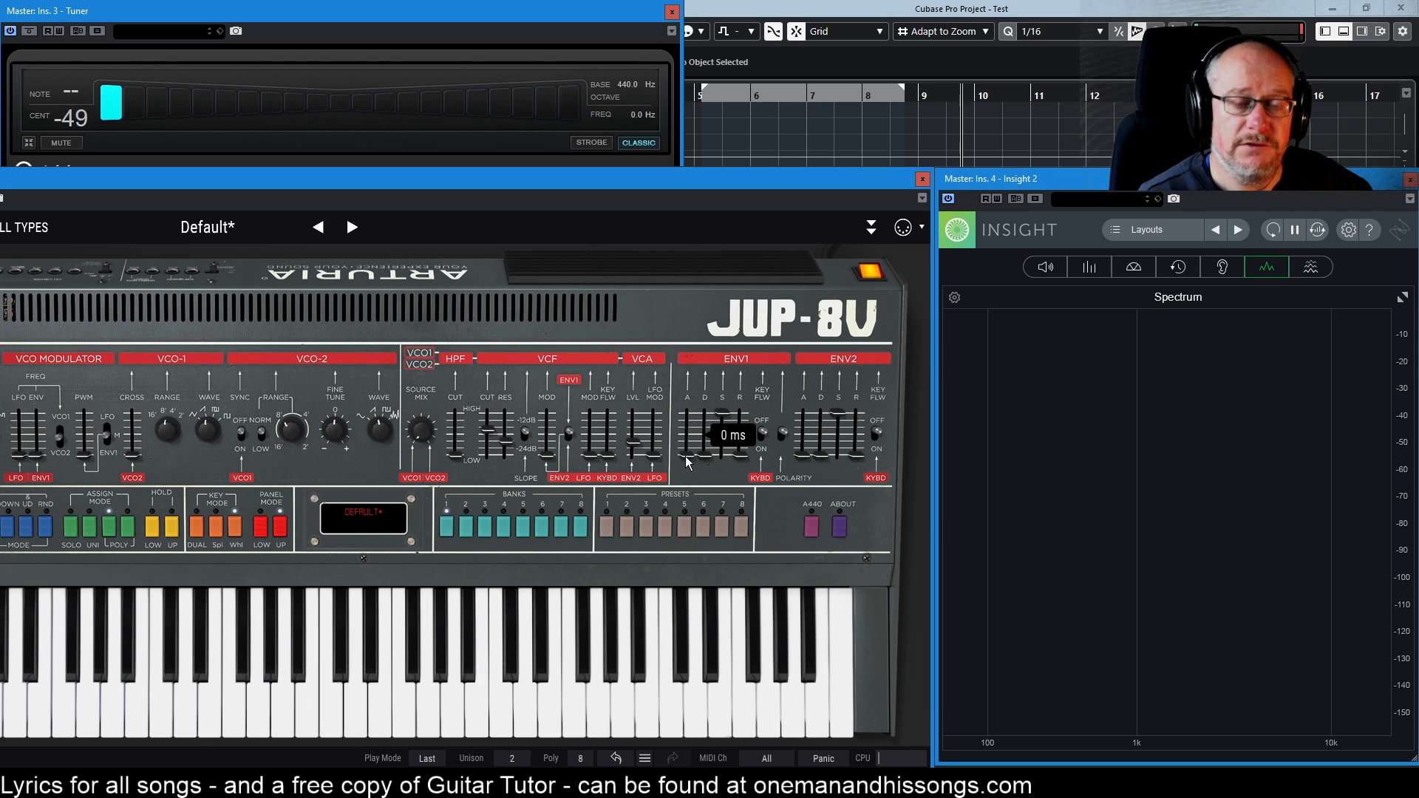
mouse_move(723, 418)
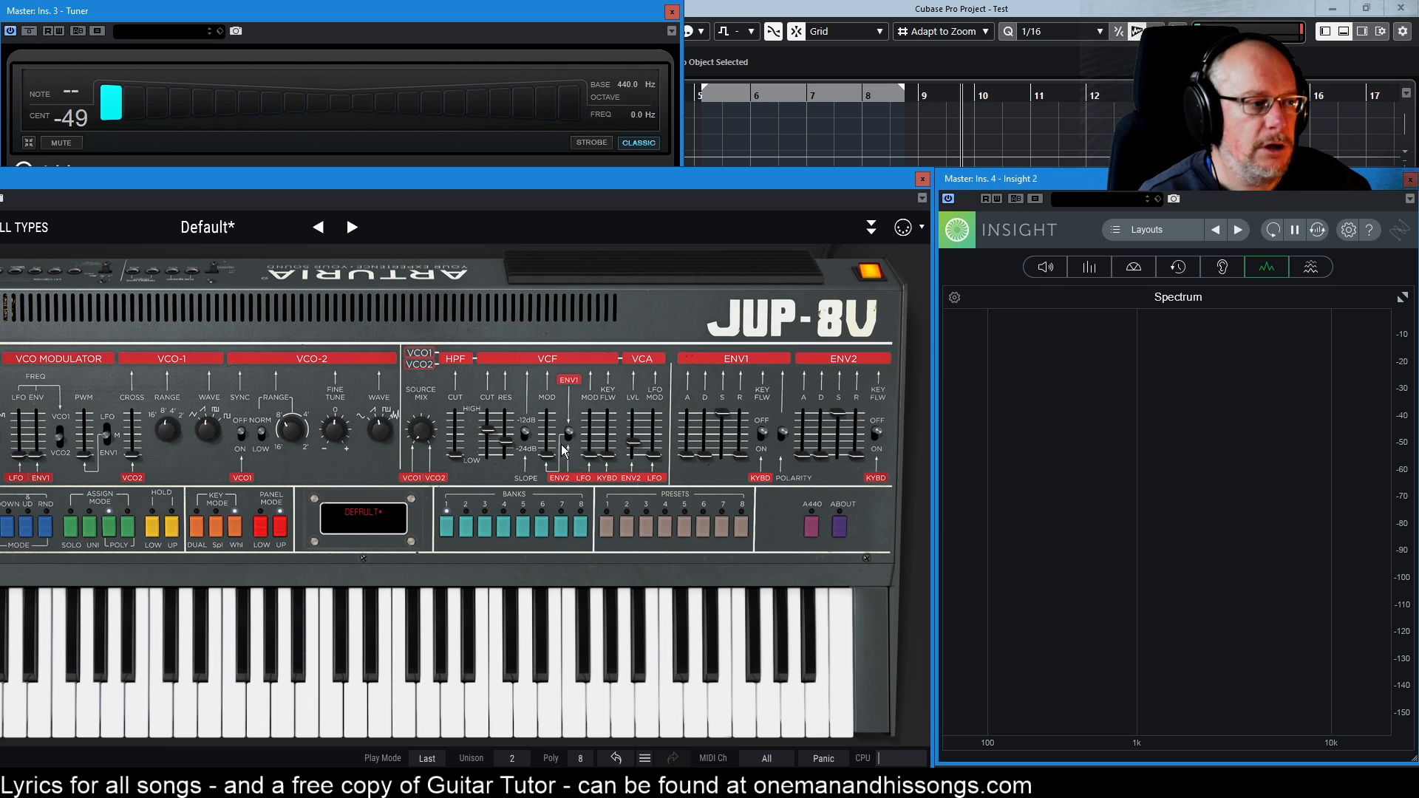
mouse_move(549, 459)
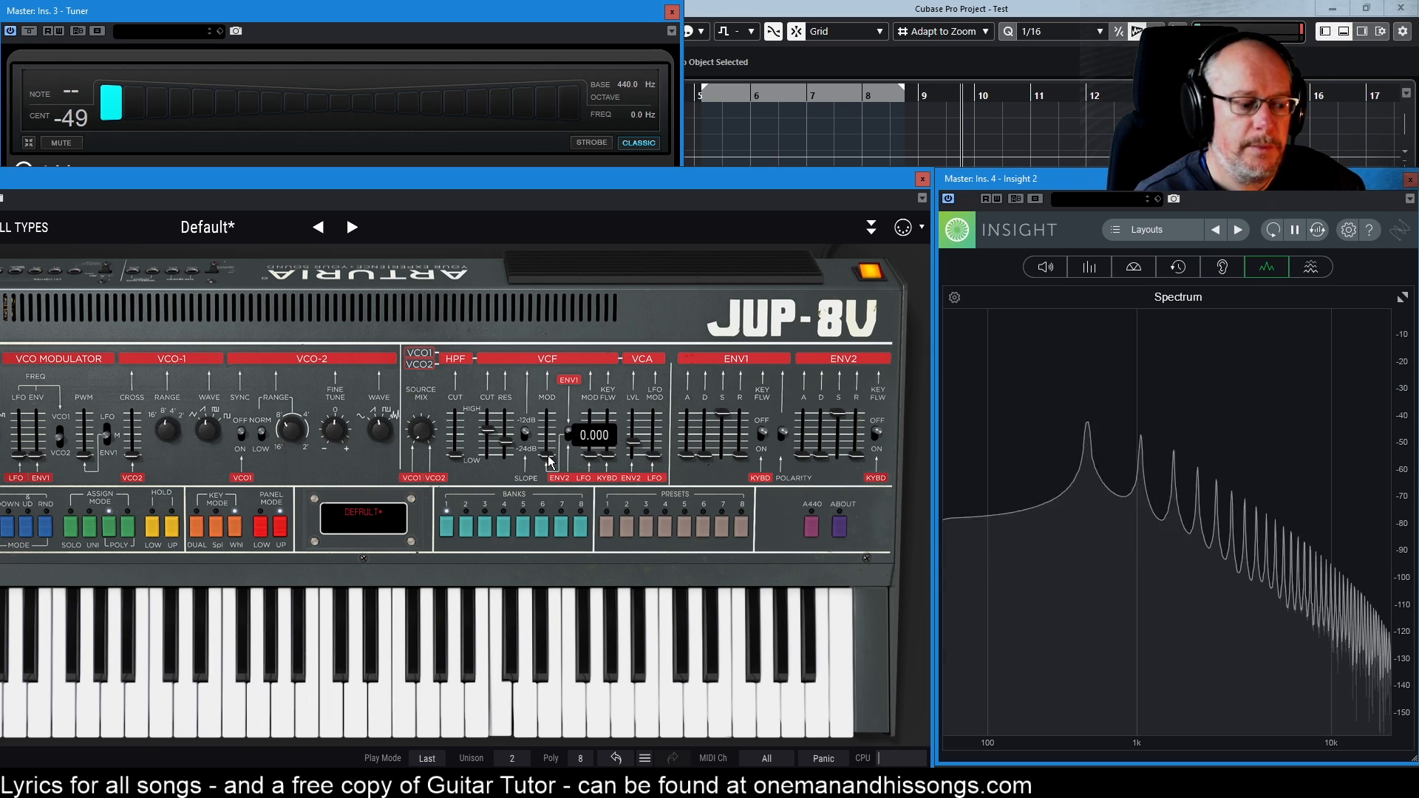
Step: Nudge the VCF cutoff slightly lower and raise the VCF modulation amount to about 0.55
mouse_move(488, 430)
drag(488, 430, 488, 431)
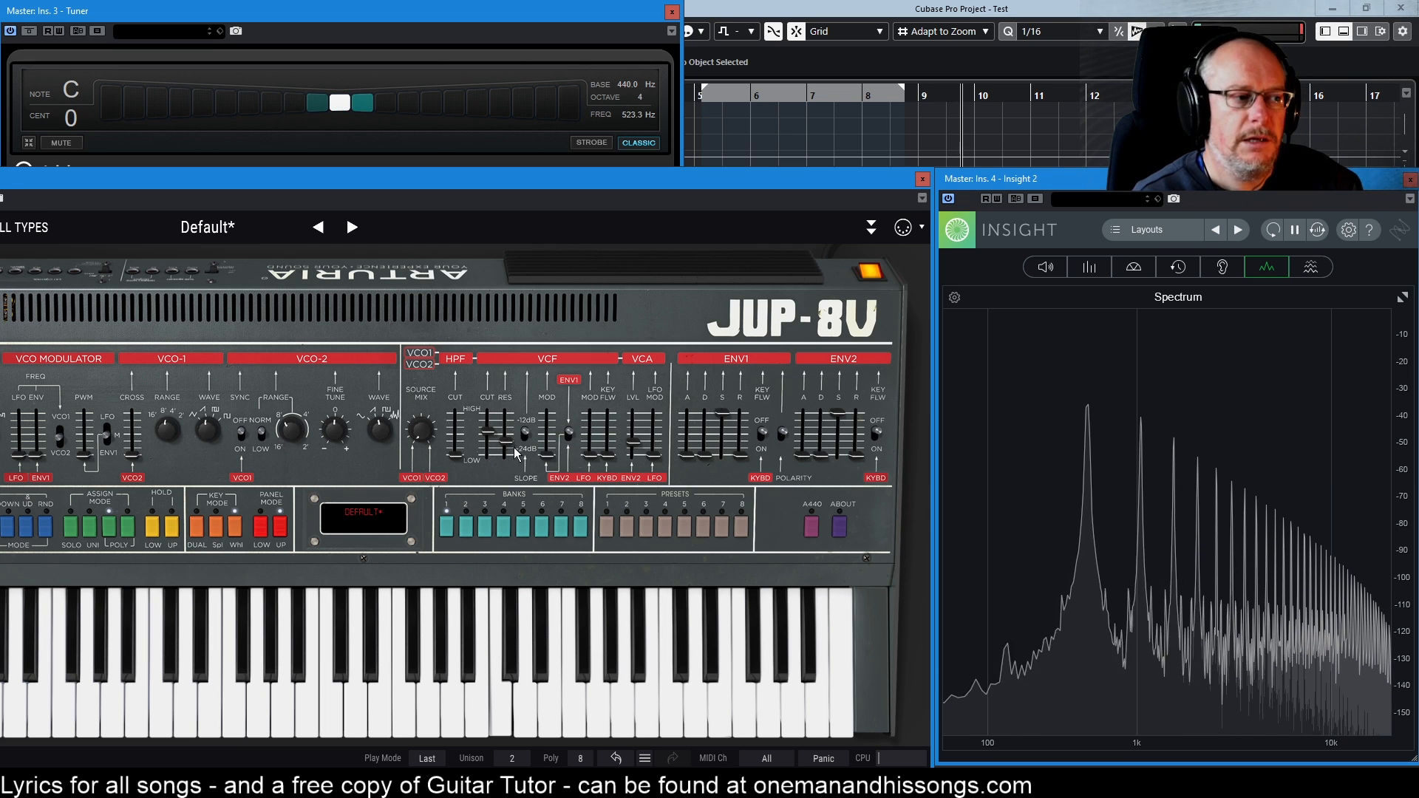
mouse_move(547, 456)
drag(547, 454, 547, 434)
mouse_move(548, 408)
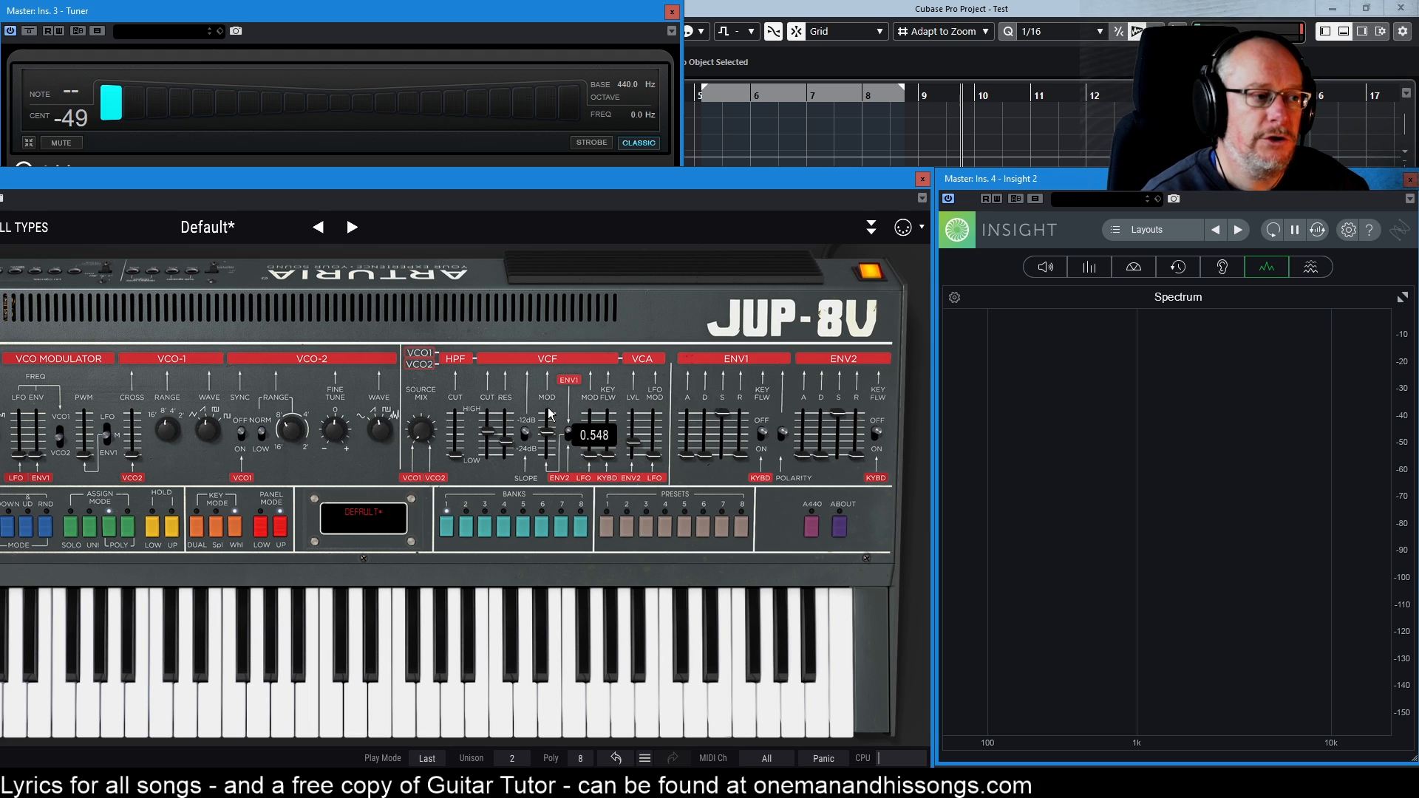
mouse_move(551, 439)
mouse_down()
mouse_move(551, 420)
mouse_move(550, 433)
mouse_up()
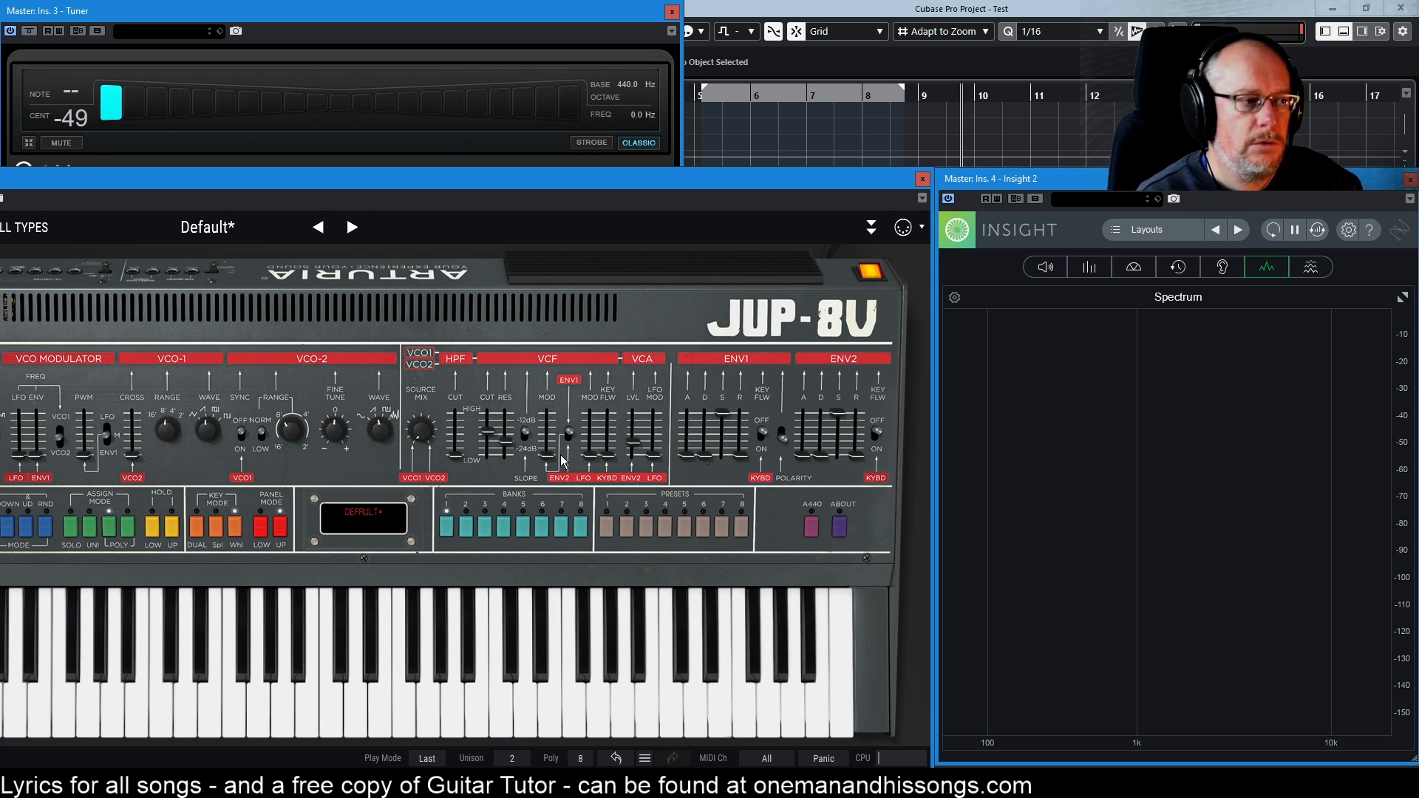
Step: Test the VCF modulation at about halfway and back at zero, and sweep the VCF cutoff to minimum and back to midway
mouse_move(559, 461)
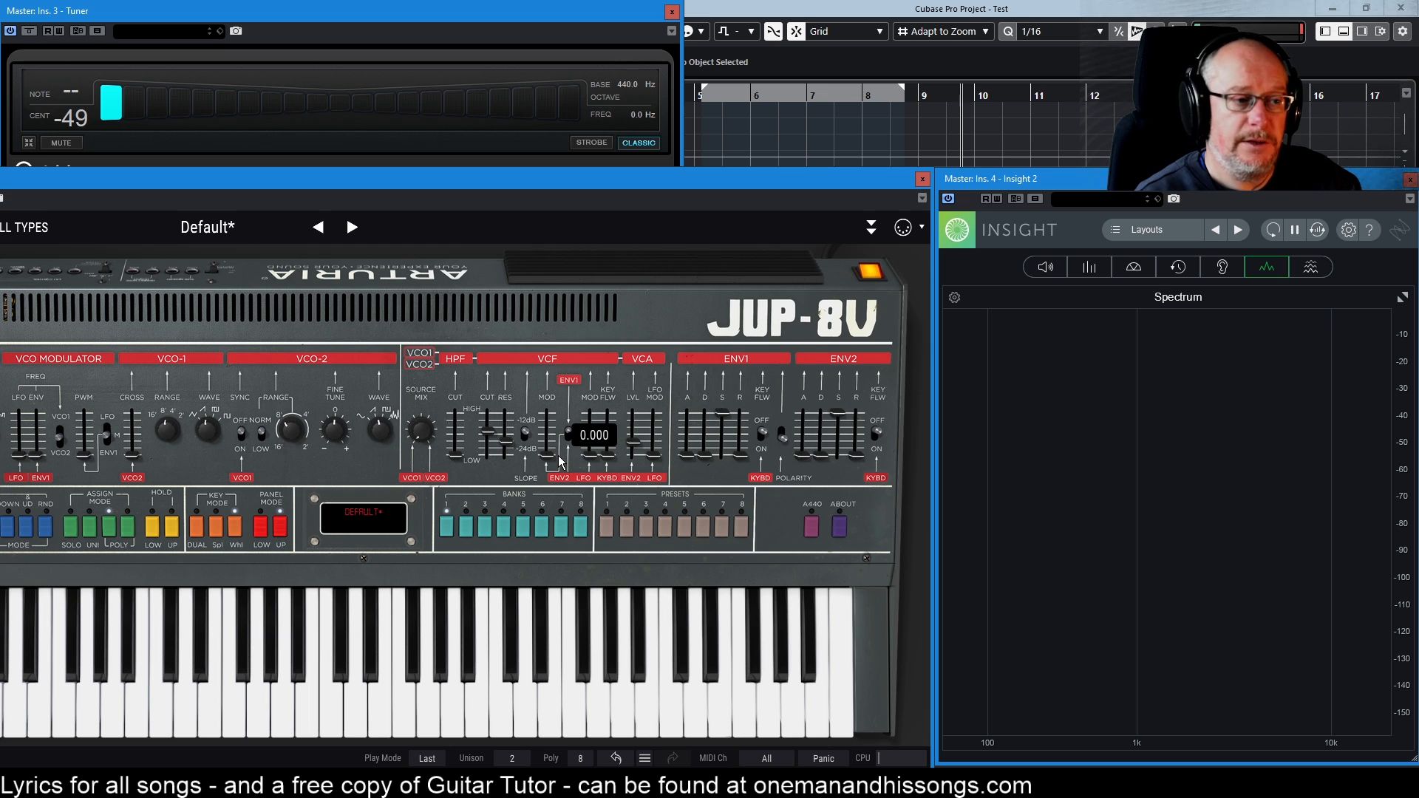
drag(547, 457, 547, 430)
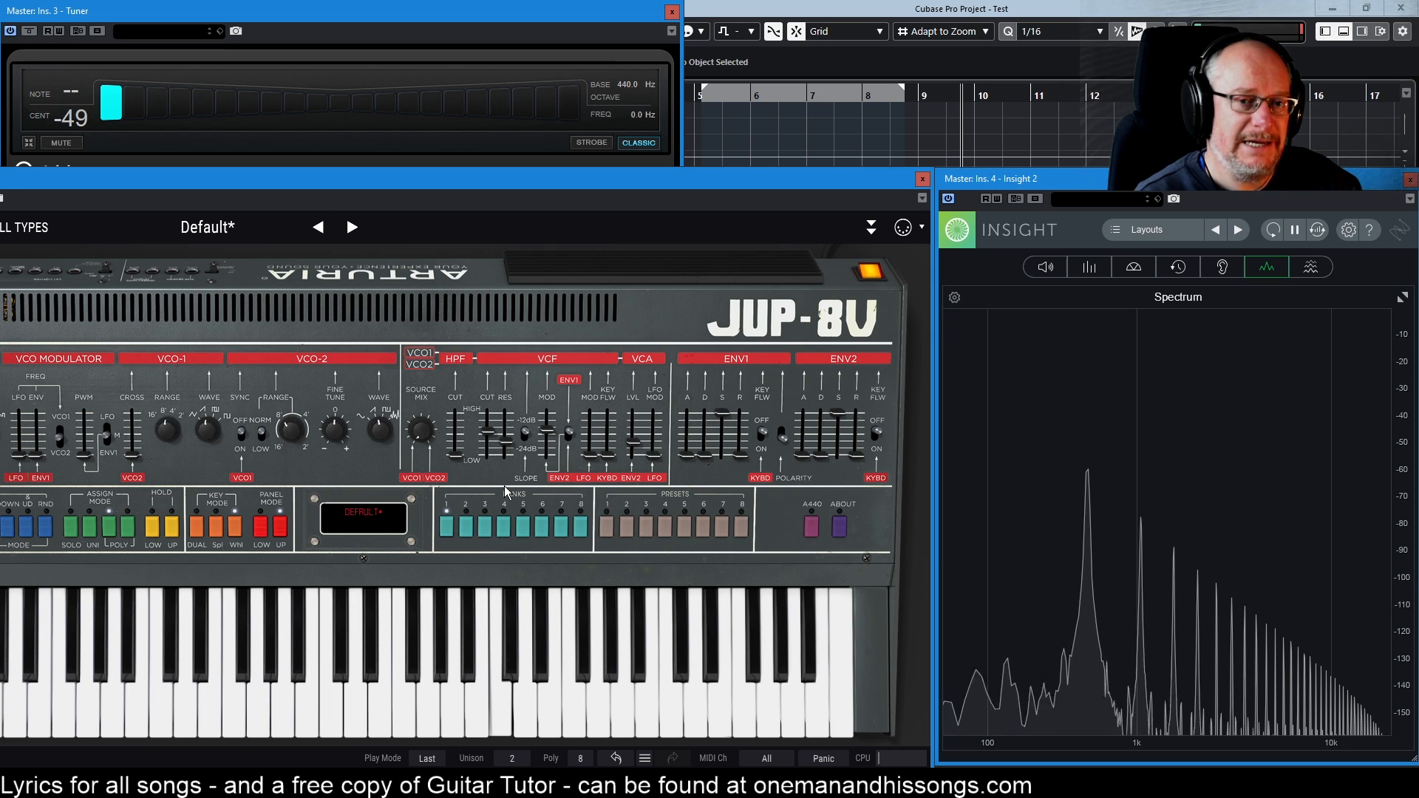
drag(592, 446, 553, 462)
drag(489, 429, 489, 457)
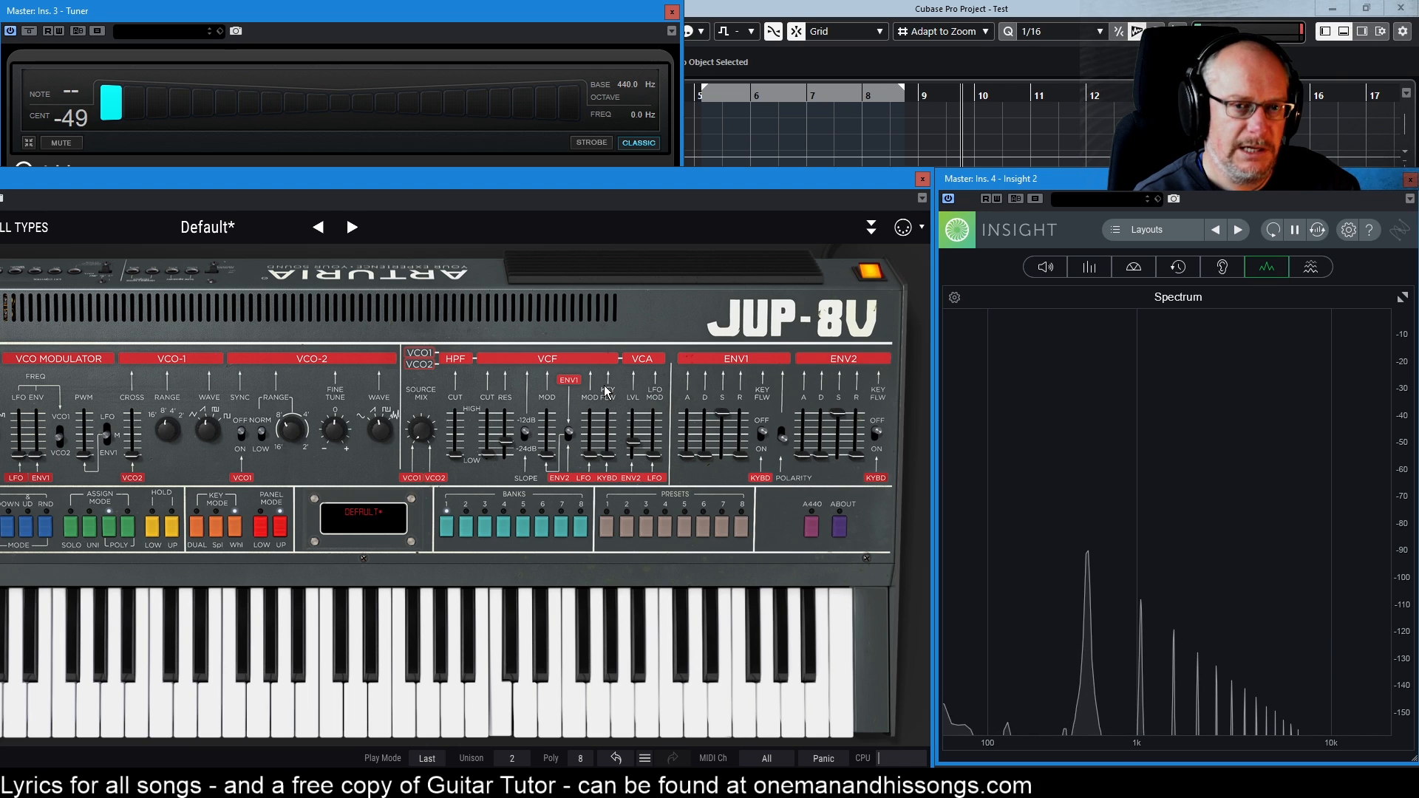
drag(489, 454, 489, 430)
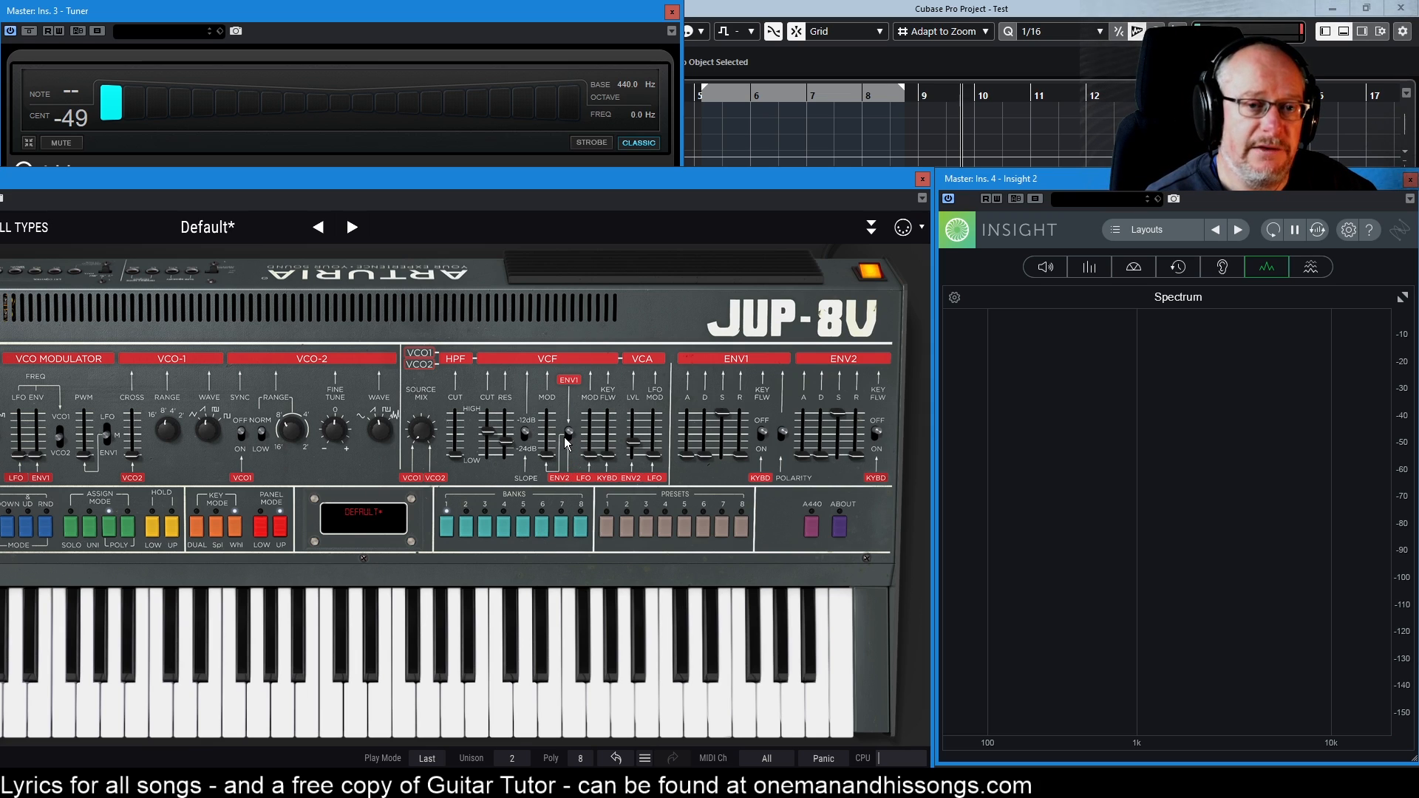
Step: Set the ENV1 attack to about 469 ms and bring its decay, sustain and release to around midway
mouse_move(548, 421)
mouse_down()
mouse_move(547, 450)
mouse_move(547, 413)
mouse_up()
drag(685, 457, 720, 440)
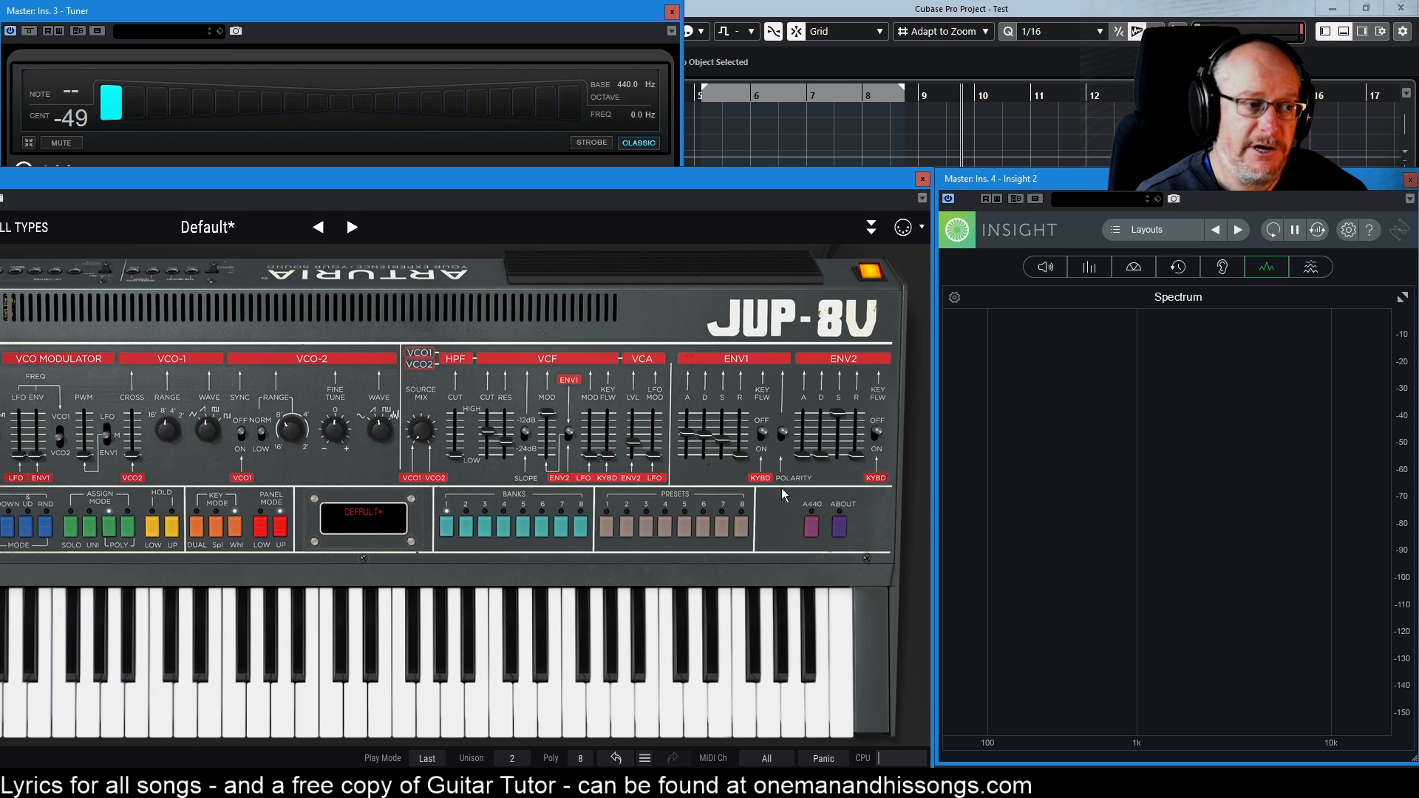
mouse_move(689, 433)
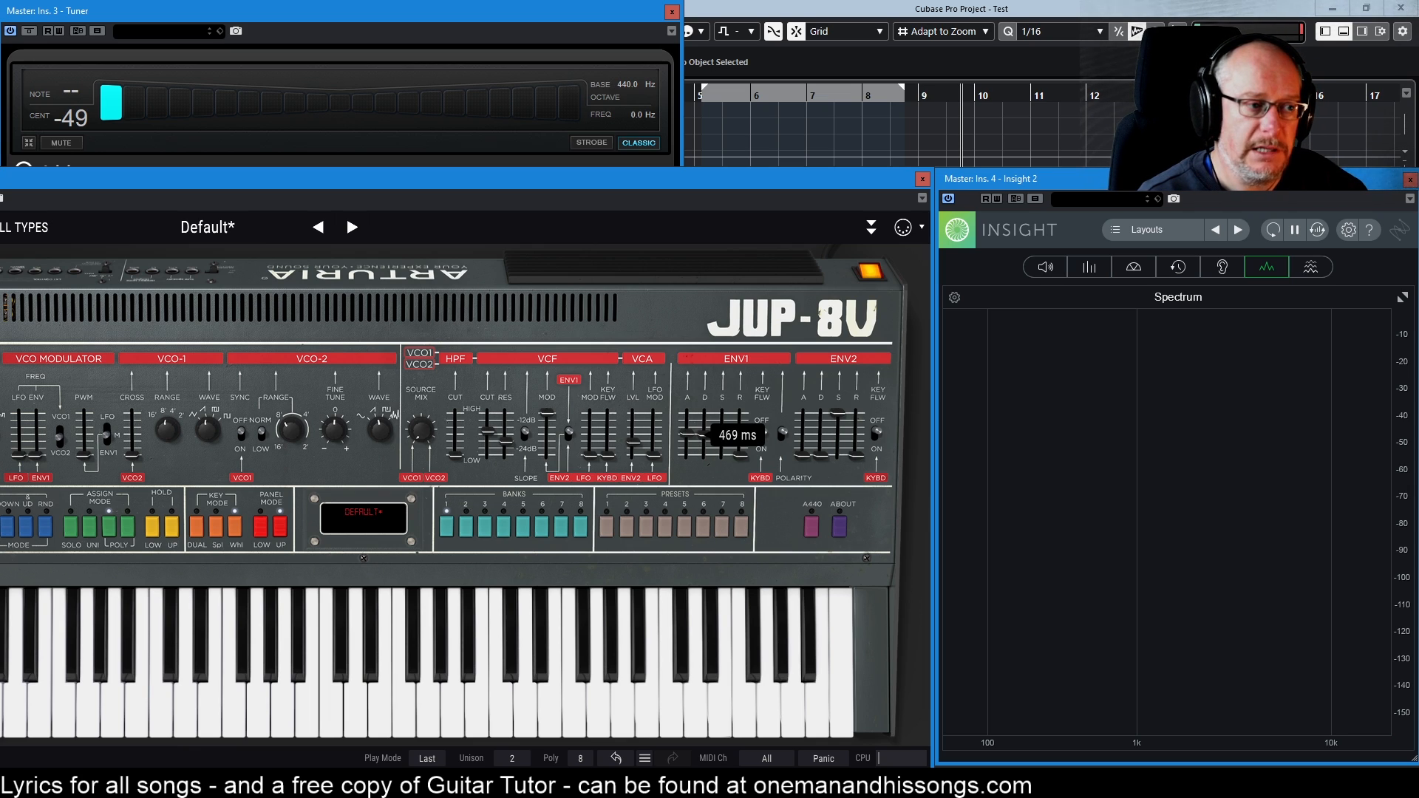
drag(705, 434, 724, 435)
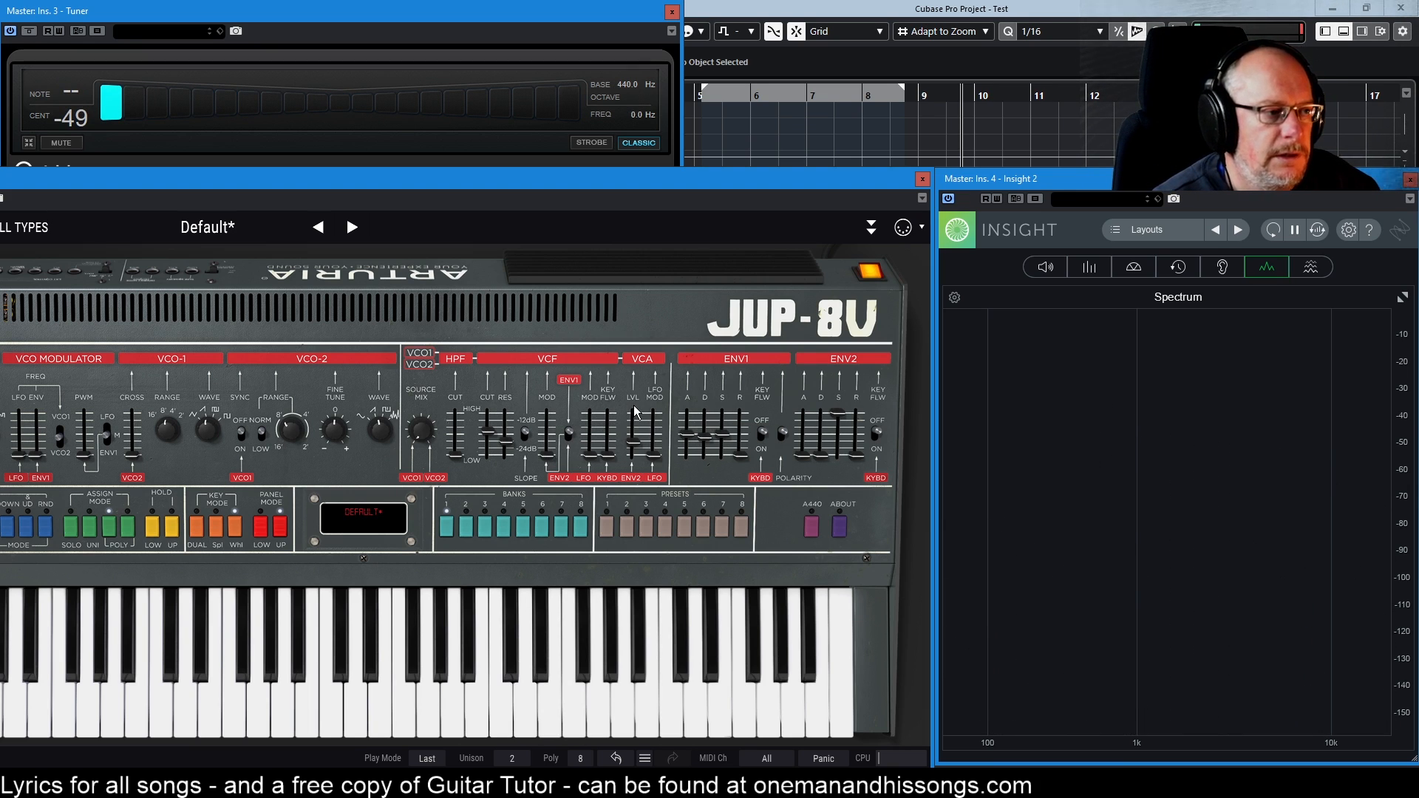
Step: Raise the LFO modulation amount of the VCF to about midway
mouse_move(591, 458)
drag(590, 457, 591, 409)
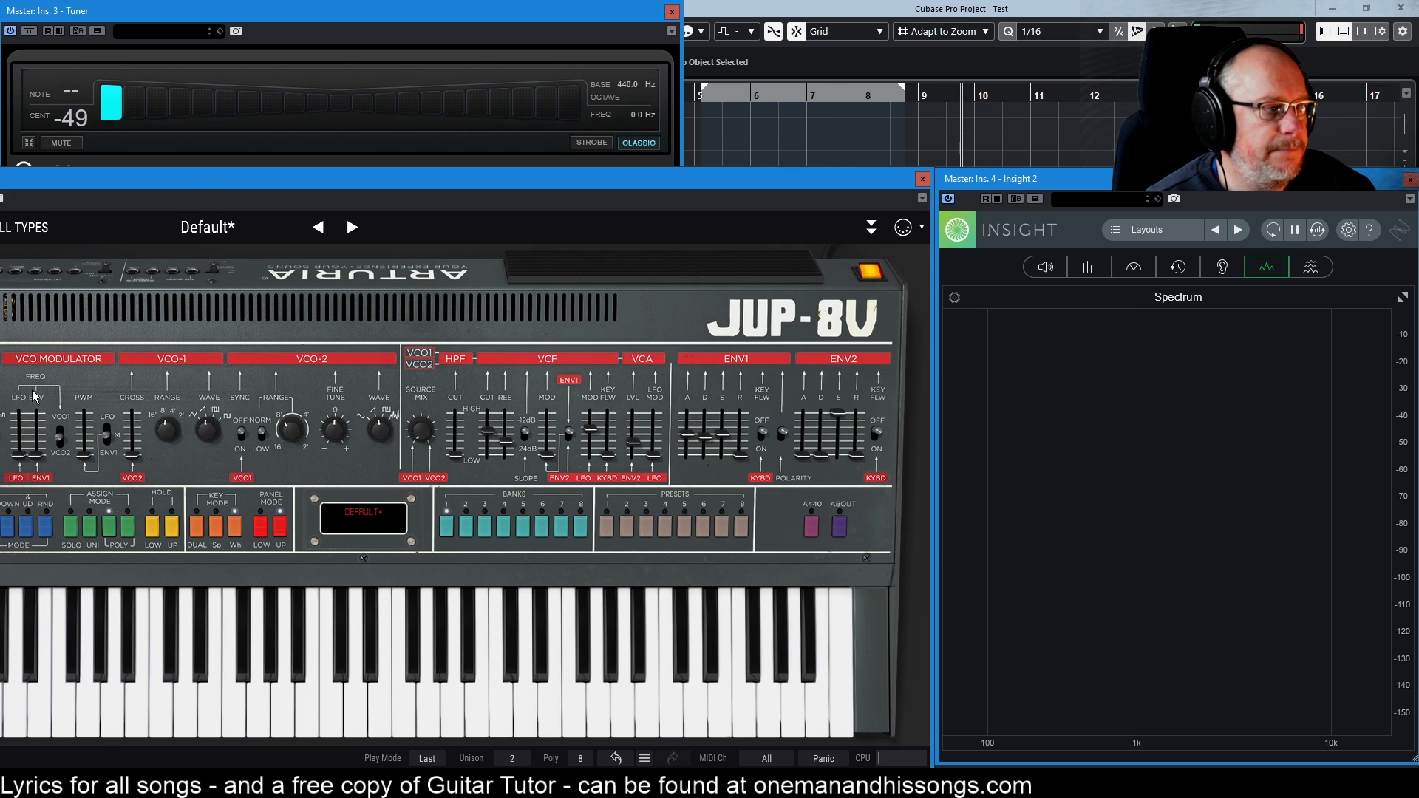
Step: Move the synth window so its whole panel is in view and vary the VCF's LFO modulation amount, ending near zero
drag(412, 189, 658, 179)
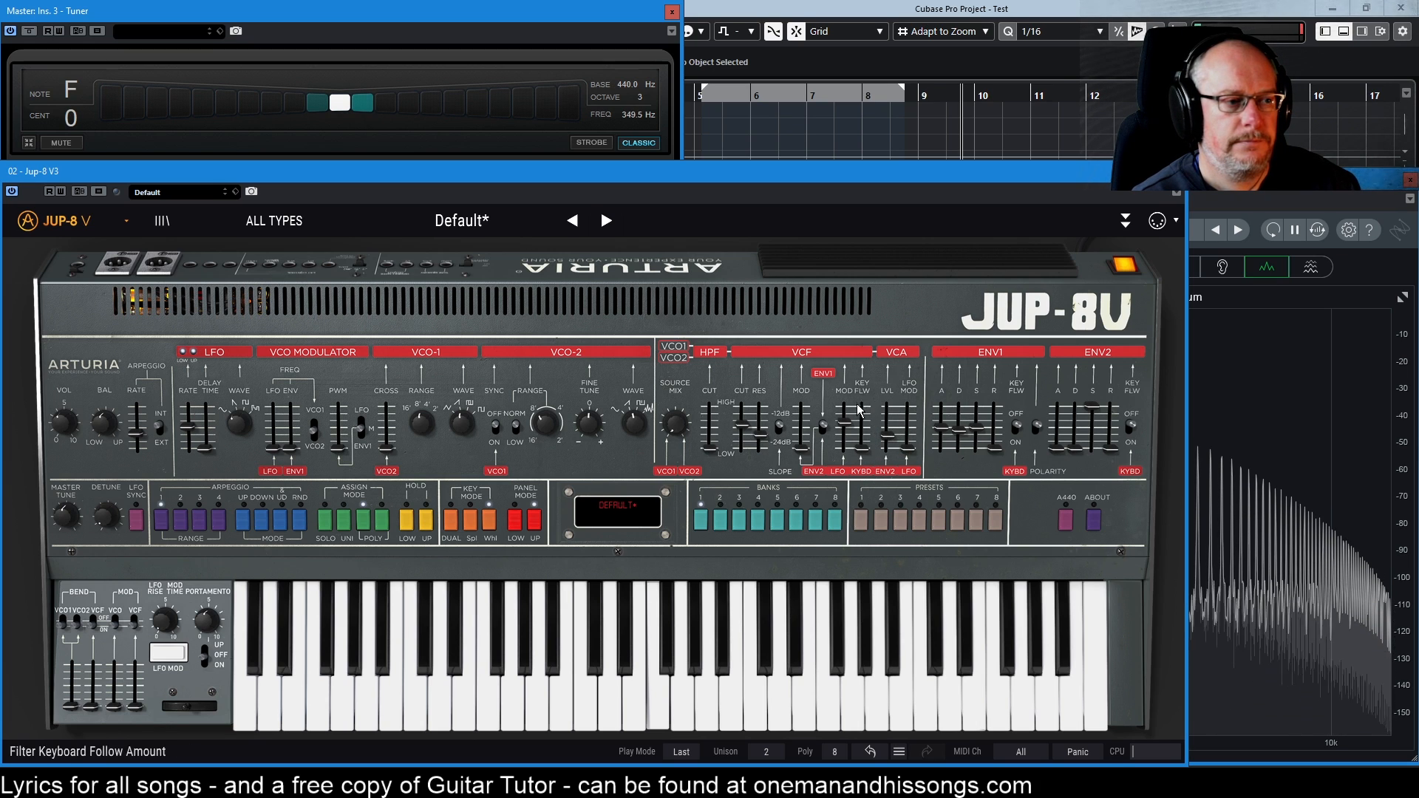
mouse_move(844, 423)
mouse_down()
mouse_move(845, 405)
mouse_move(845, 435)
mouse_up()
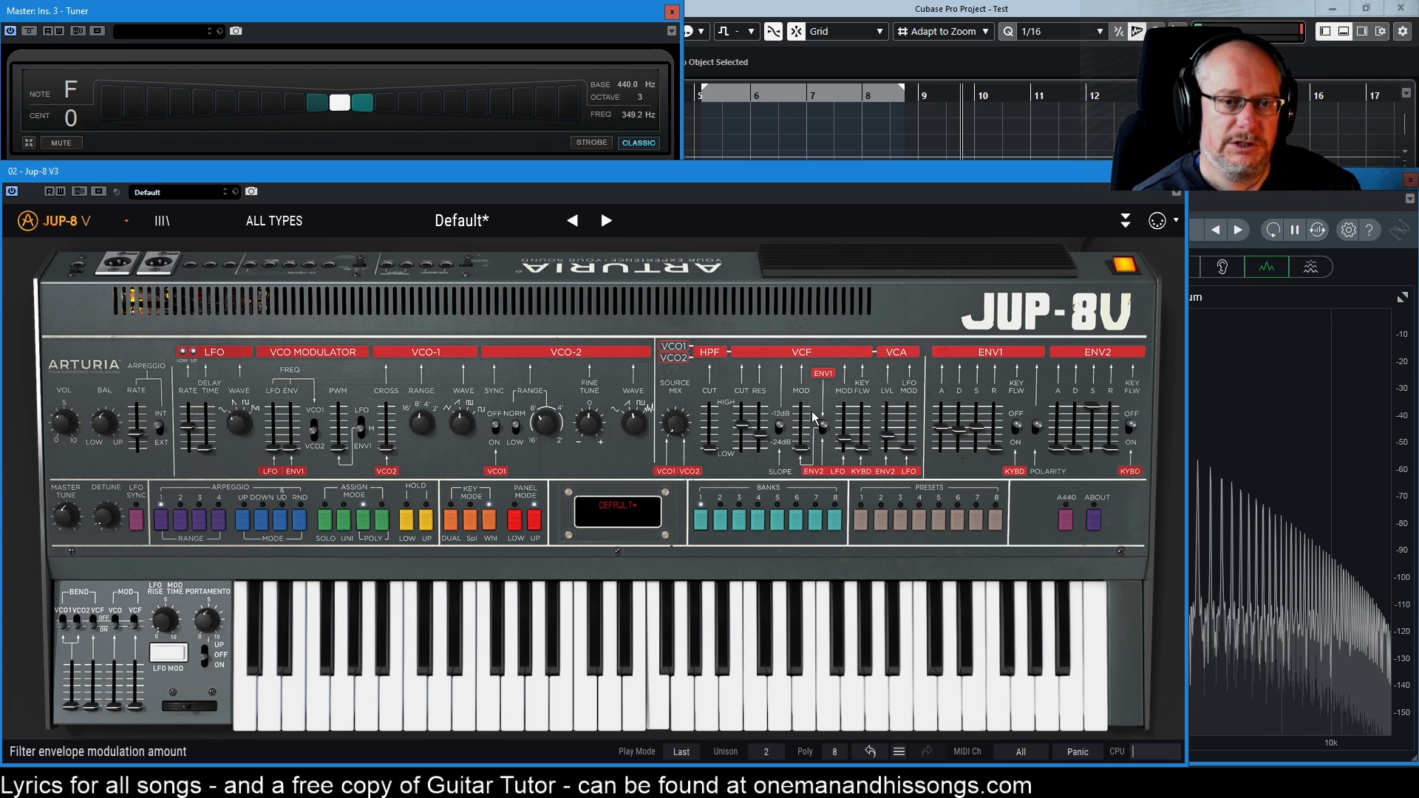
mouse_move(837, 449)
mouse_down()
mouse_move(842, 405)
mouse_move(843, 436)
mouse_up()
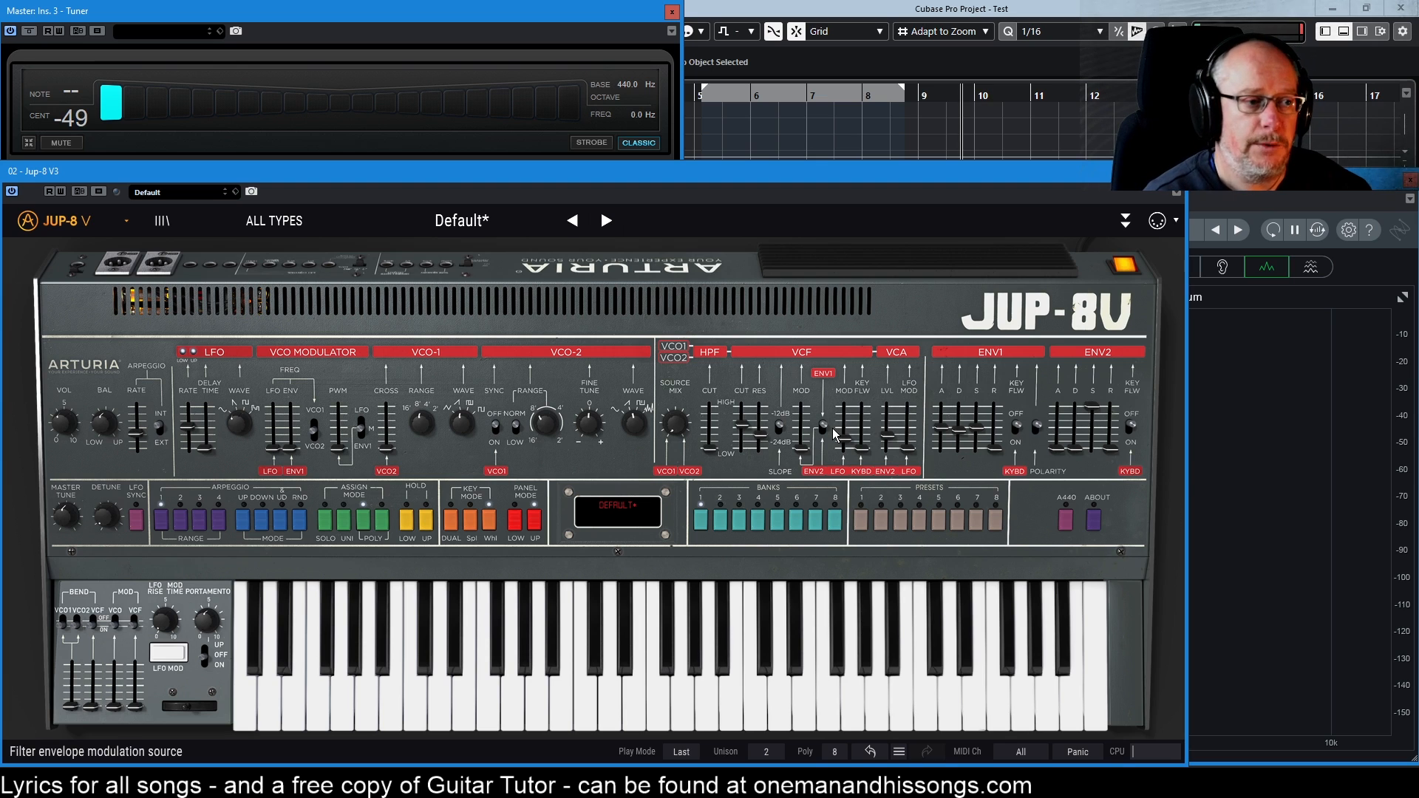
drag(847, 440, 847, 451)
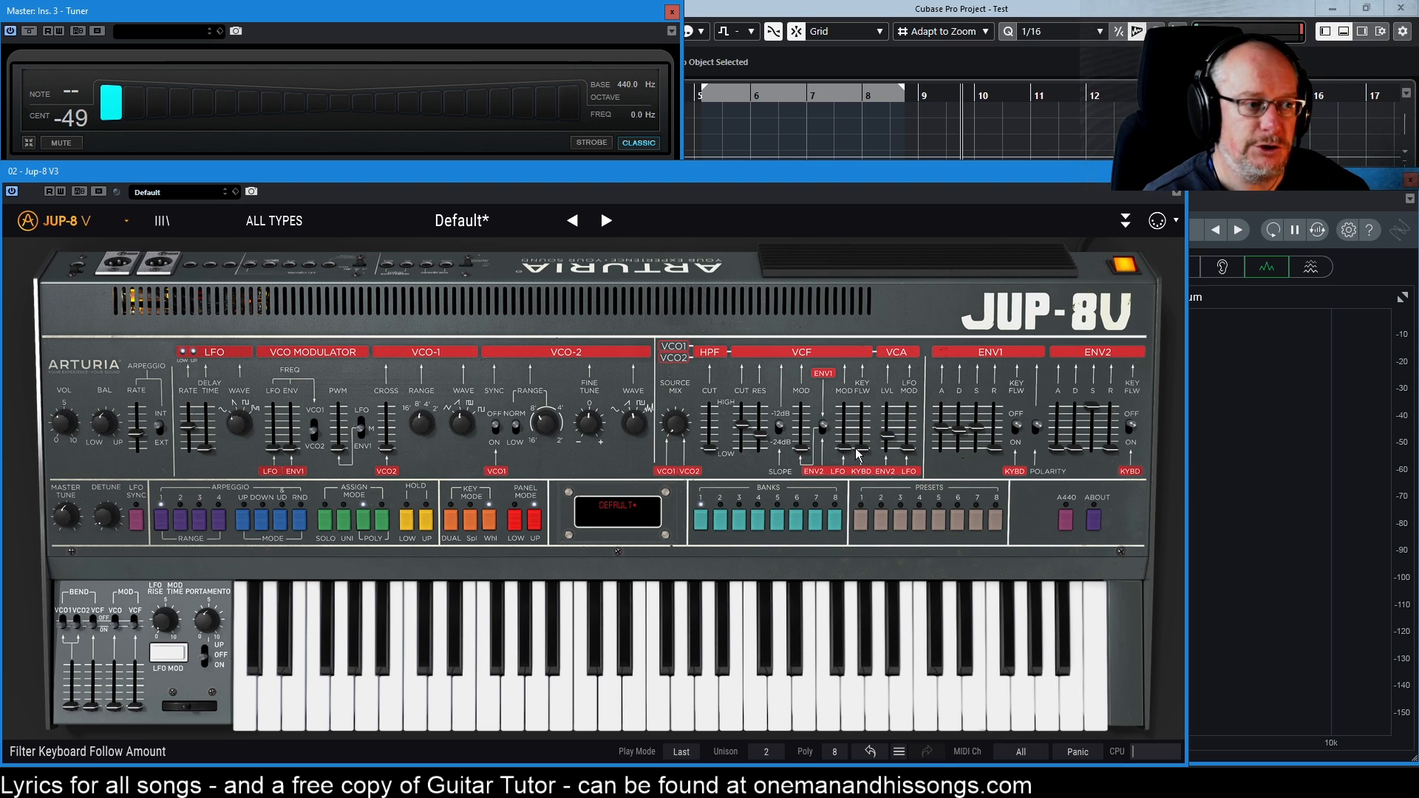
Step: Set the VCF cutoff to about midway and raise the VCF's LFO modulation amount to 1.000
drag(749, 405, 742, 420)
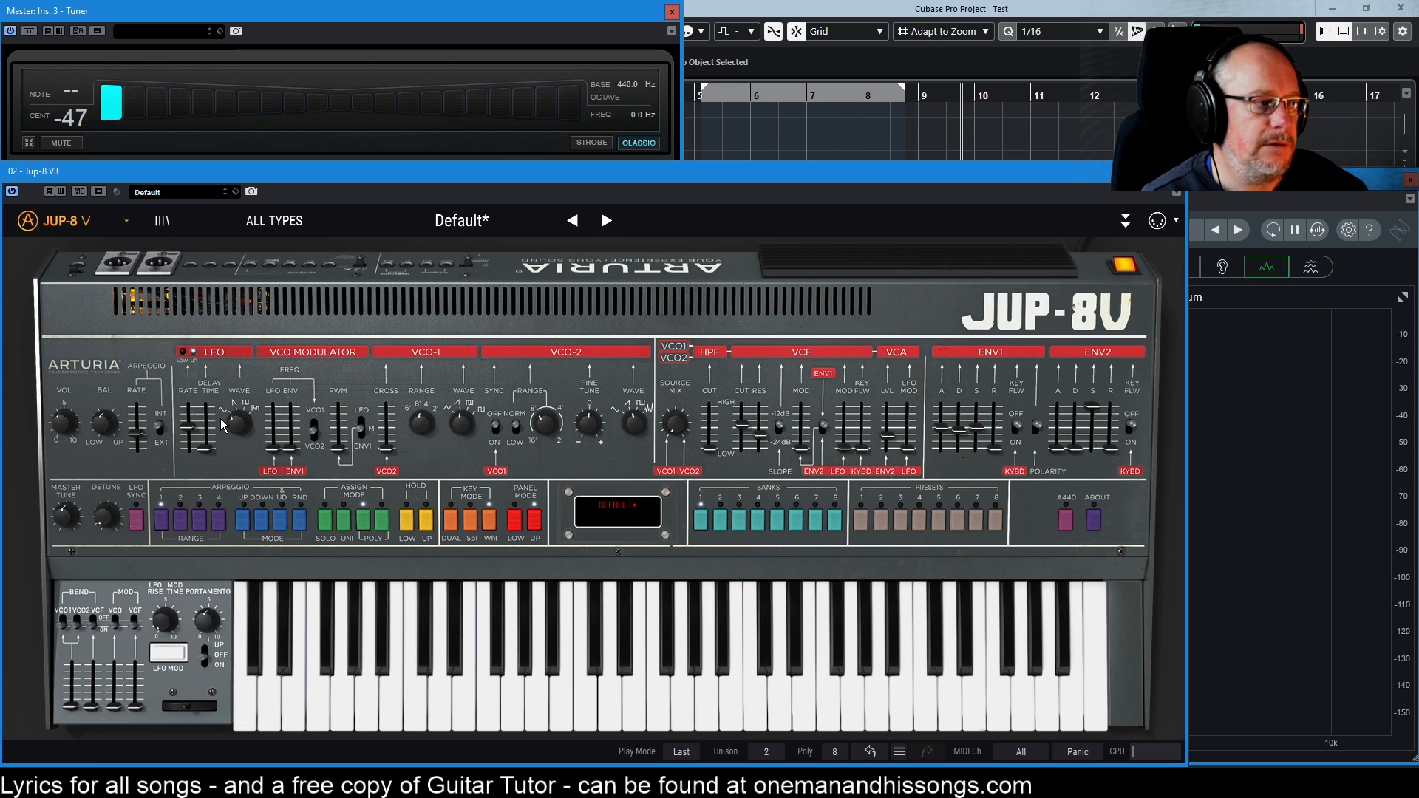
mouse_move(237, 422)
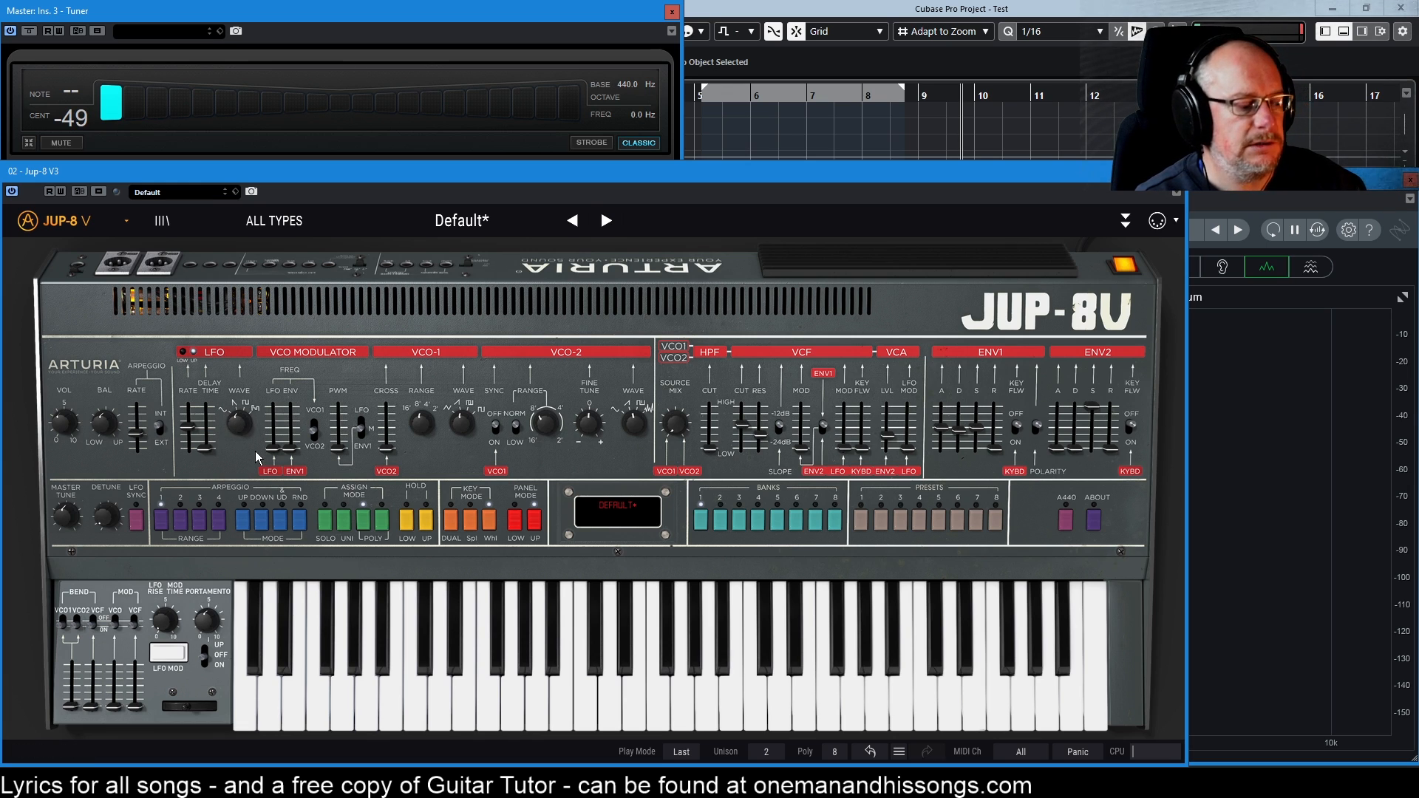
drag(842, 450, 845, 407)
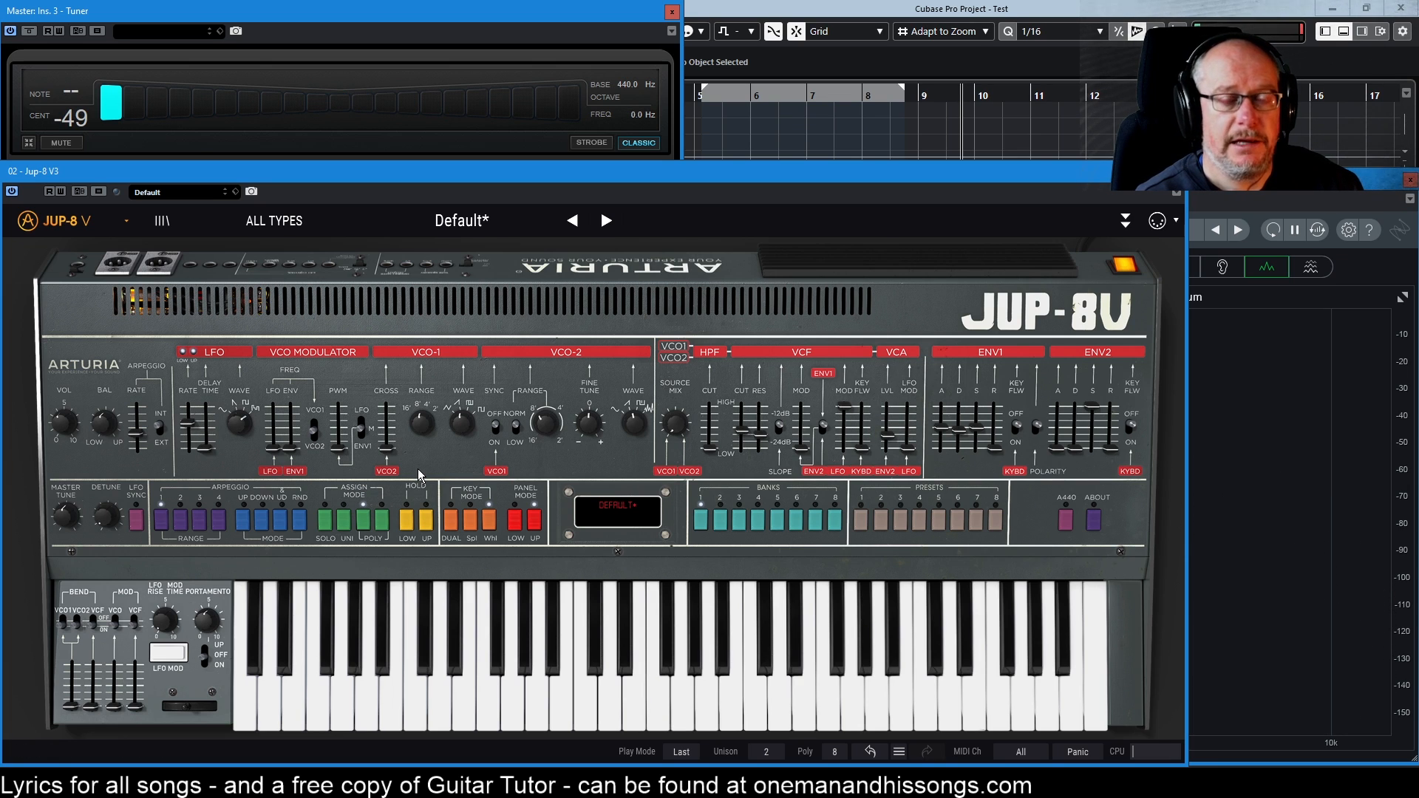
Step: Vary the LFO rate around its middle range and sweep the VCF cutoff from low back up to about midway
drag(188, 424, 189, 422)
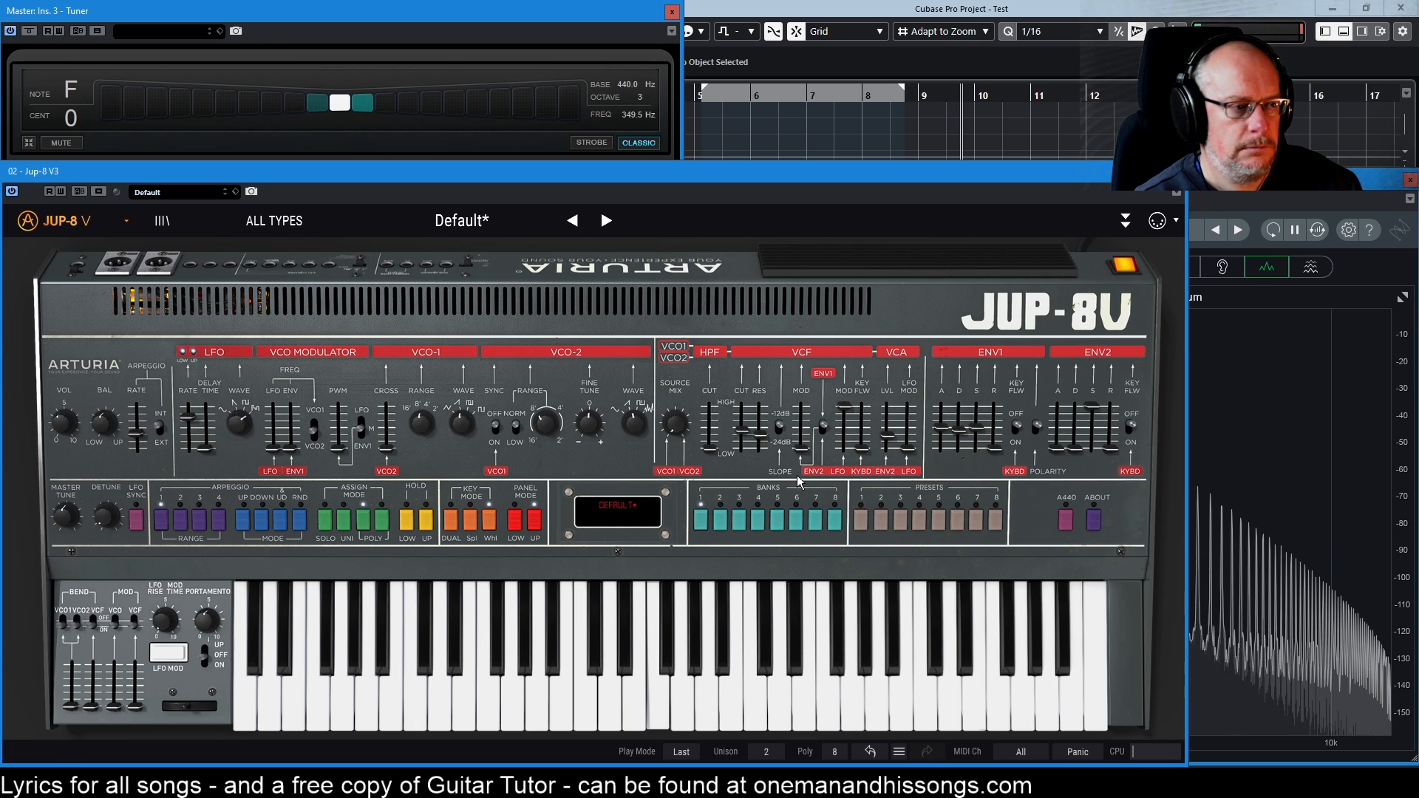
drag(189, 417, 188, 427)
drag(741, 447, 741, 423)
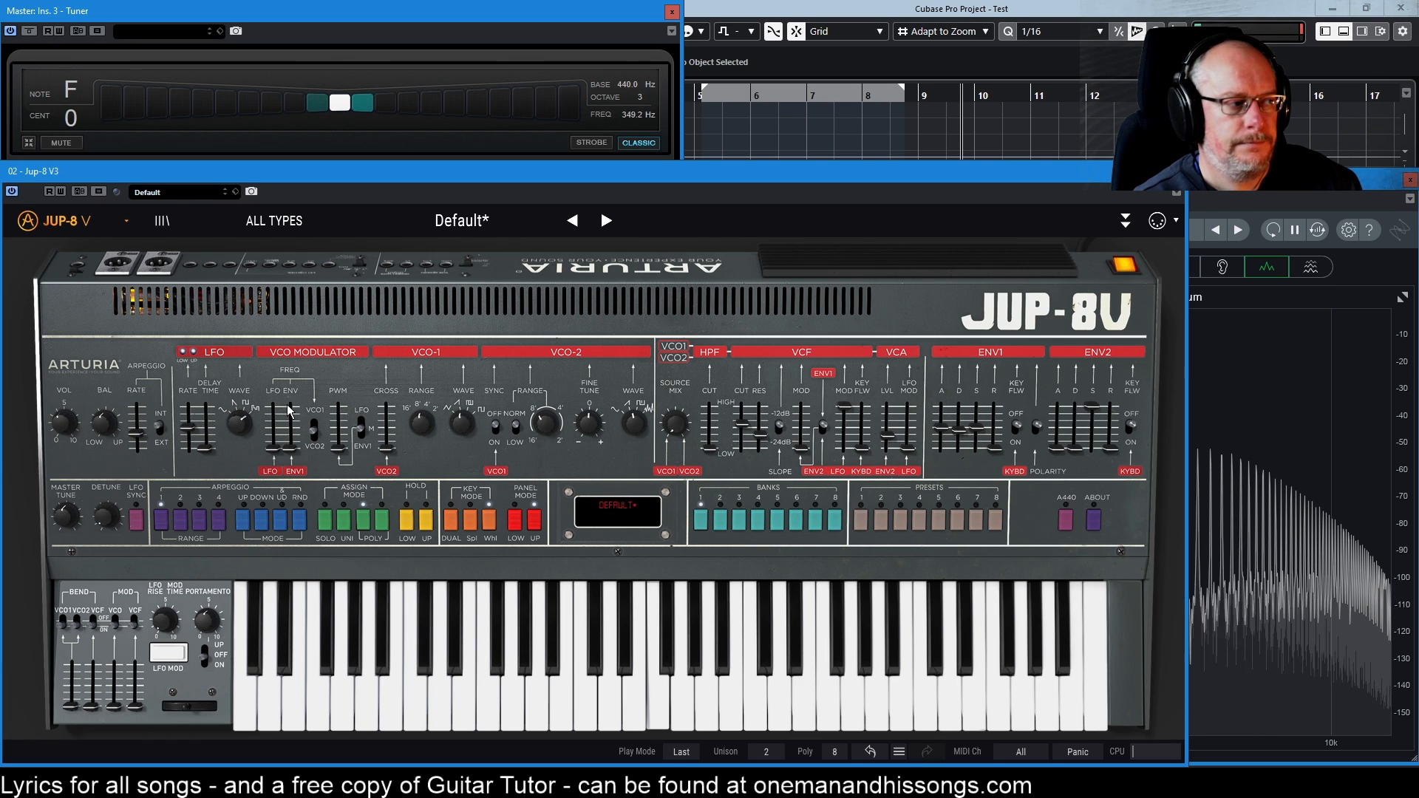
drag(187, 429, 190, 434)
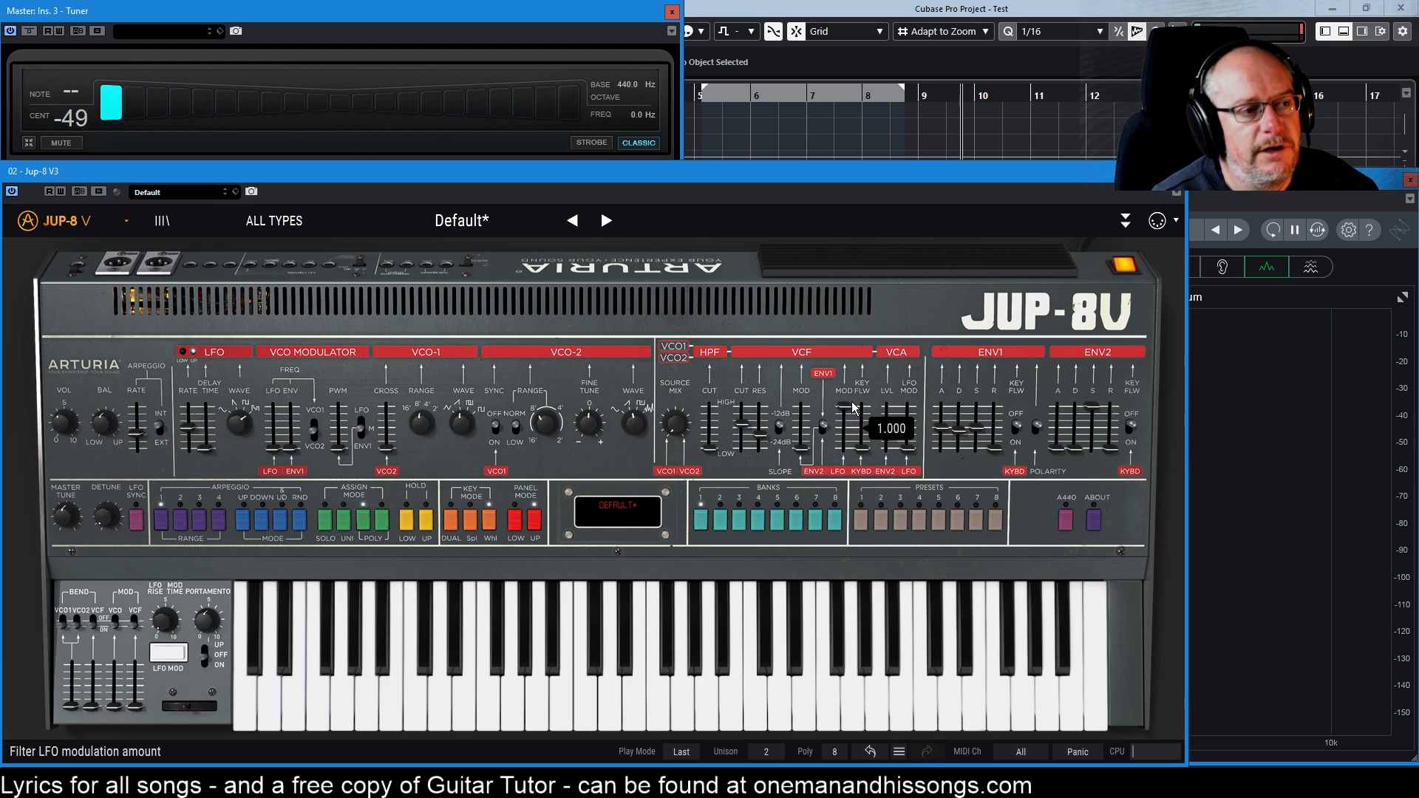
Step: Bring the VCF's LFO modulation down to zero and test its keyboard follow amount, returning that to zero
drag(840, 405, 841, 448)
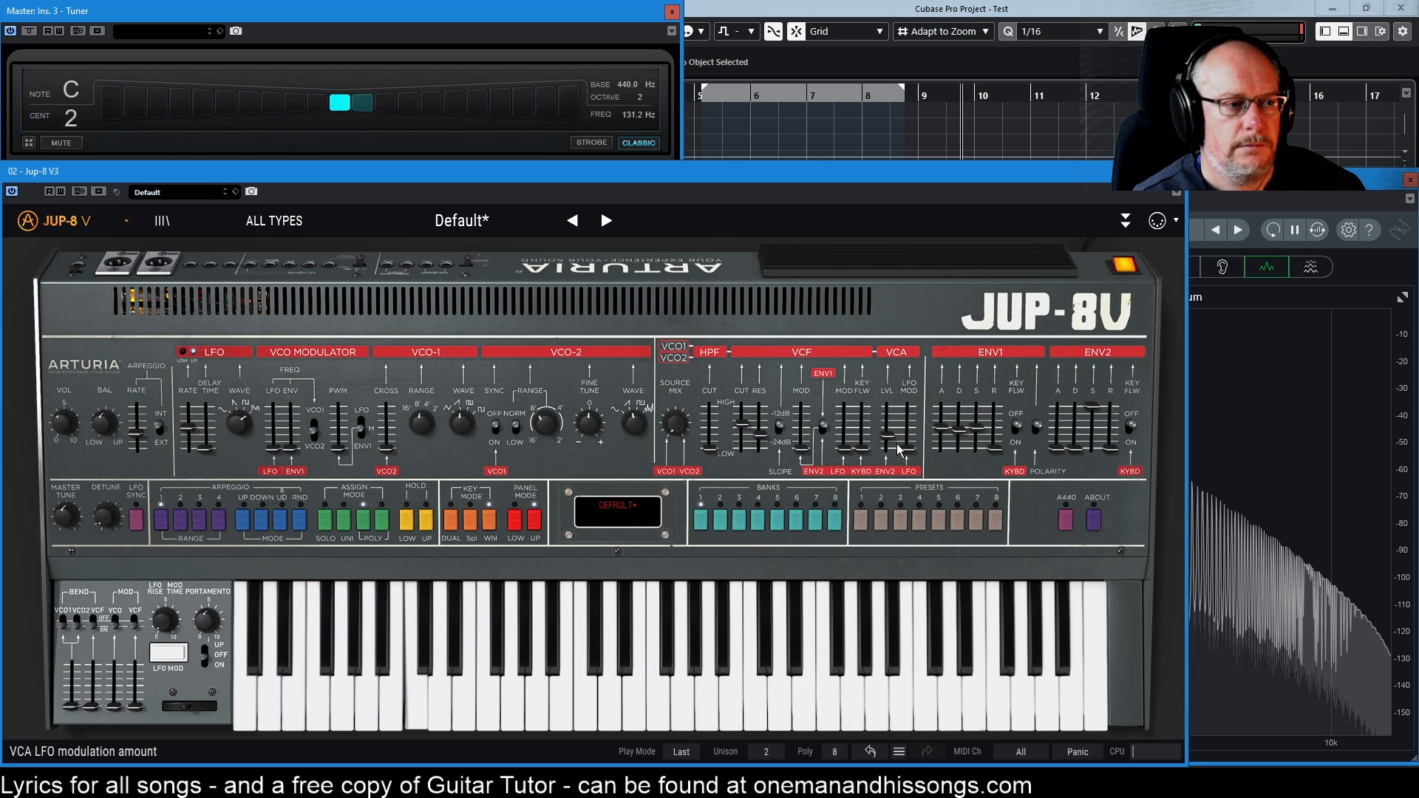
mouse_move(868, 458)
mouse_down()
mouse_move(867, 411)
mouse_move(866, 447)
mouse_up()
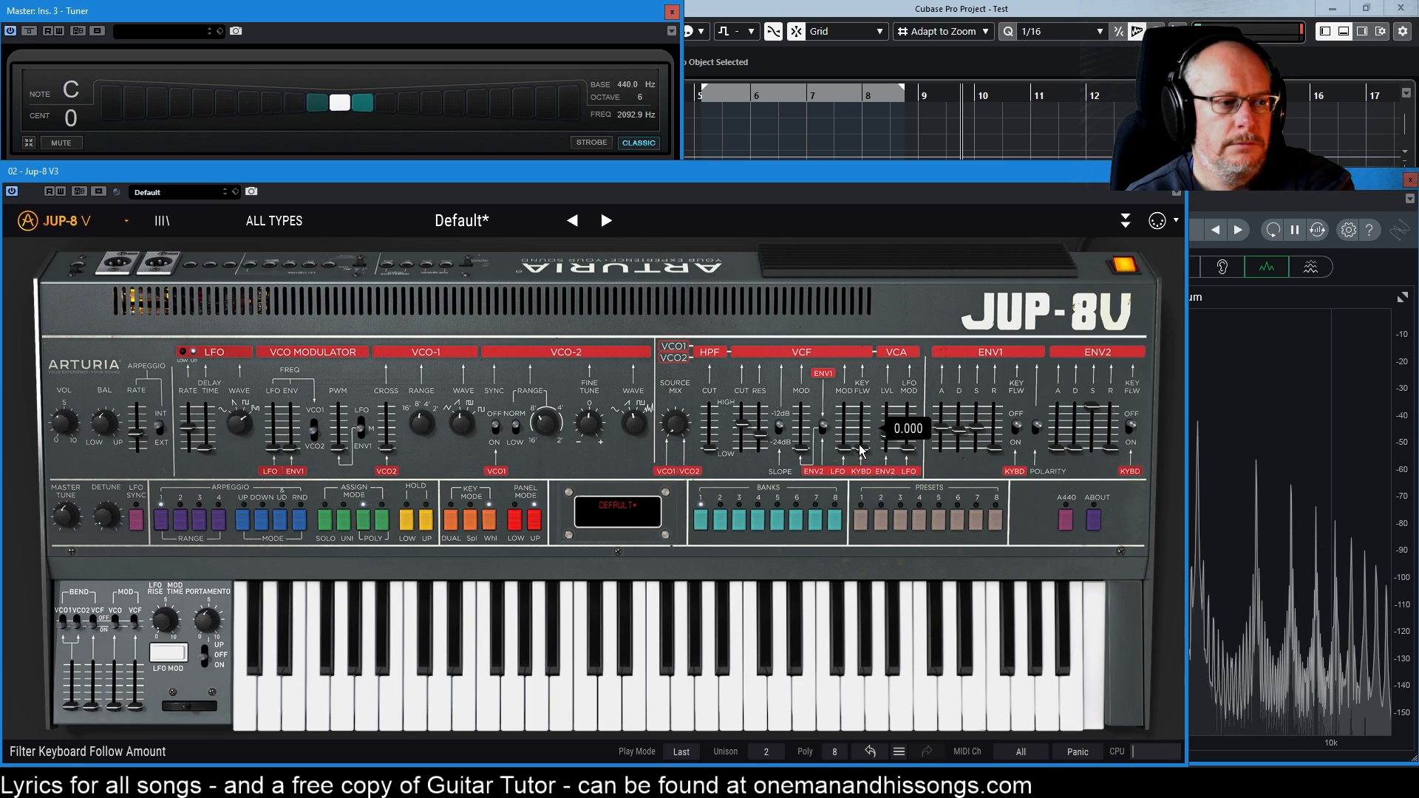
mouse_move(862, 444)
mouse_down()
mouse_move(863, 405)
mouse_move(862, 447)
mouse_up()
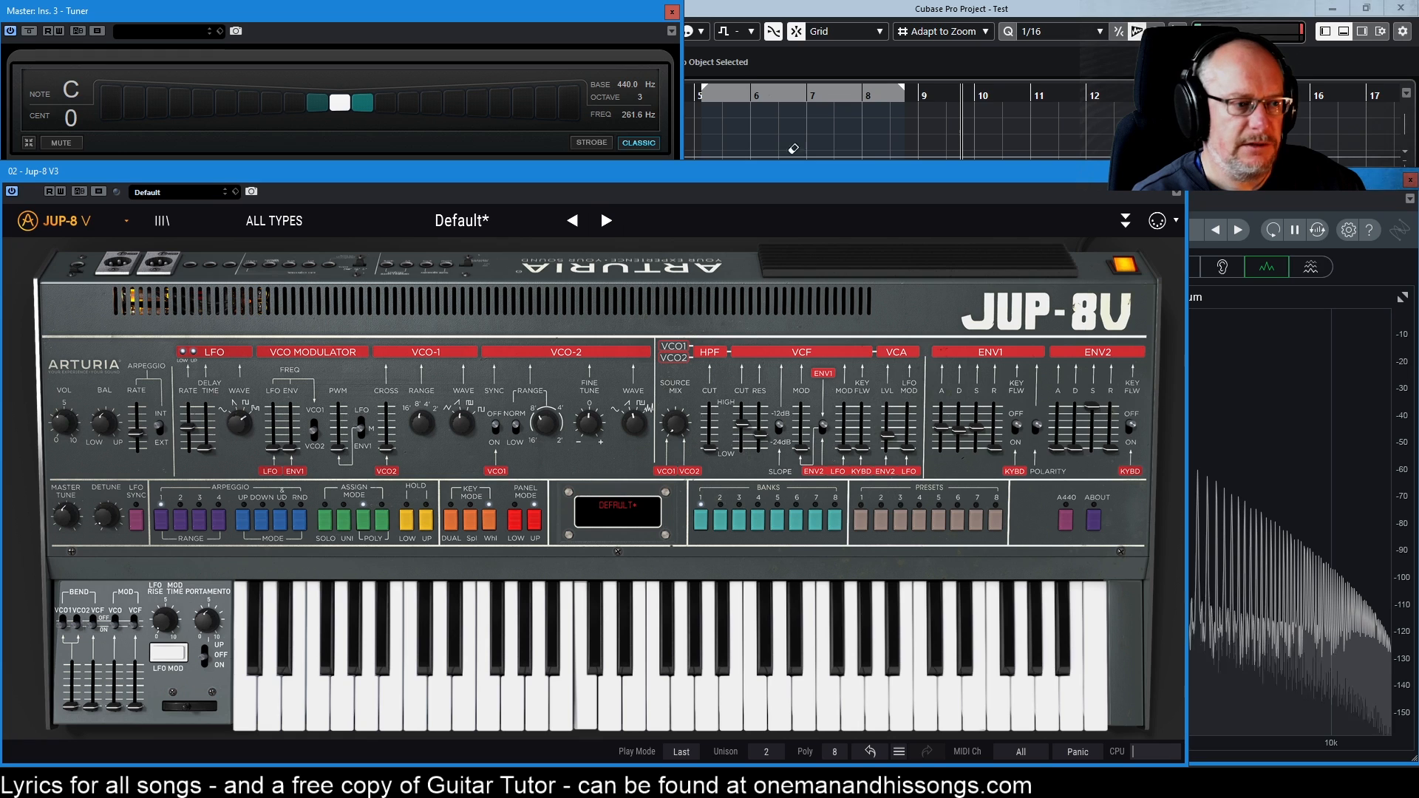
mouse_move(861, 447)
mouse_down()
mouse_move(861, 404)
mouse_move(862, 447)
mouse_up()
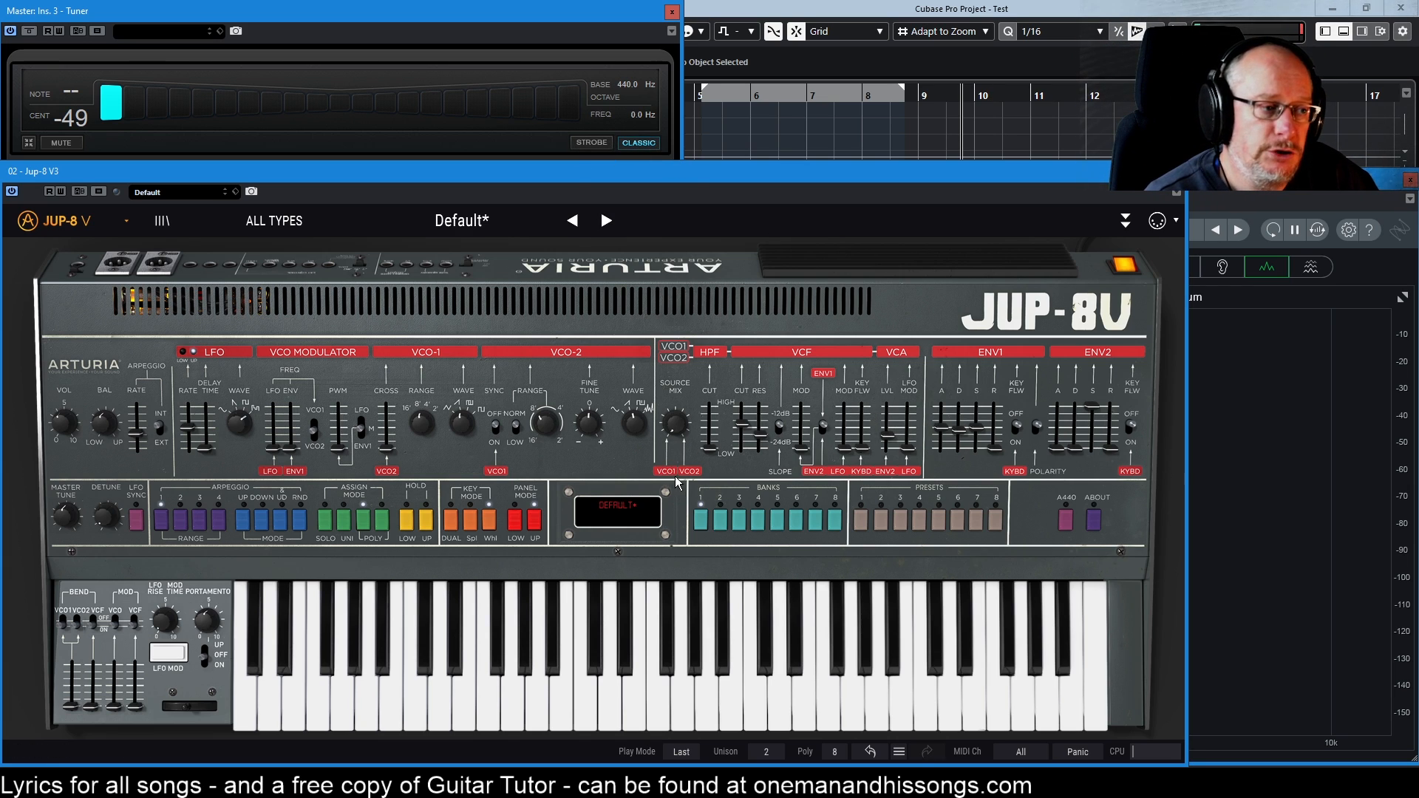
Step: Adjust the source mix between VCO1 and VCO2 slightly
mouse_move(674, 428)
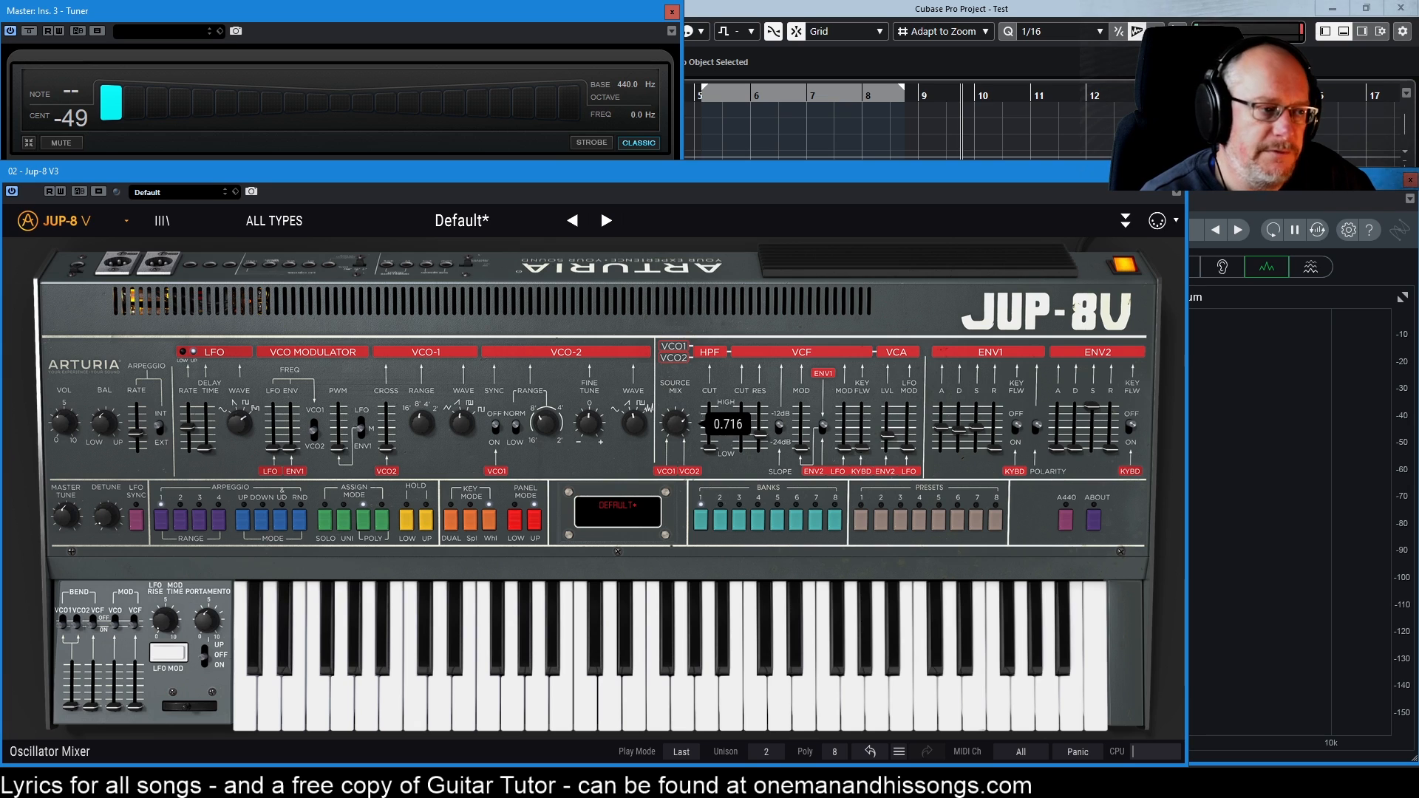
drag(673, 417, 673, 414)
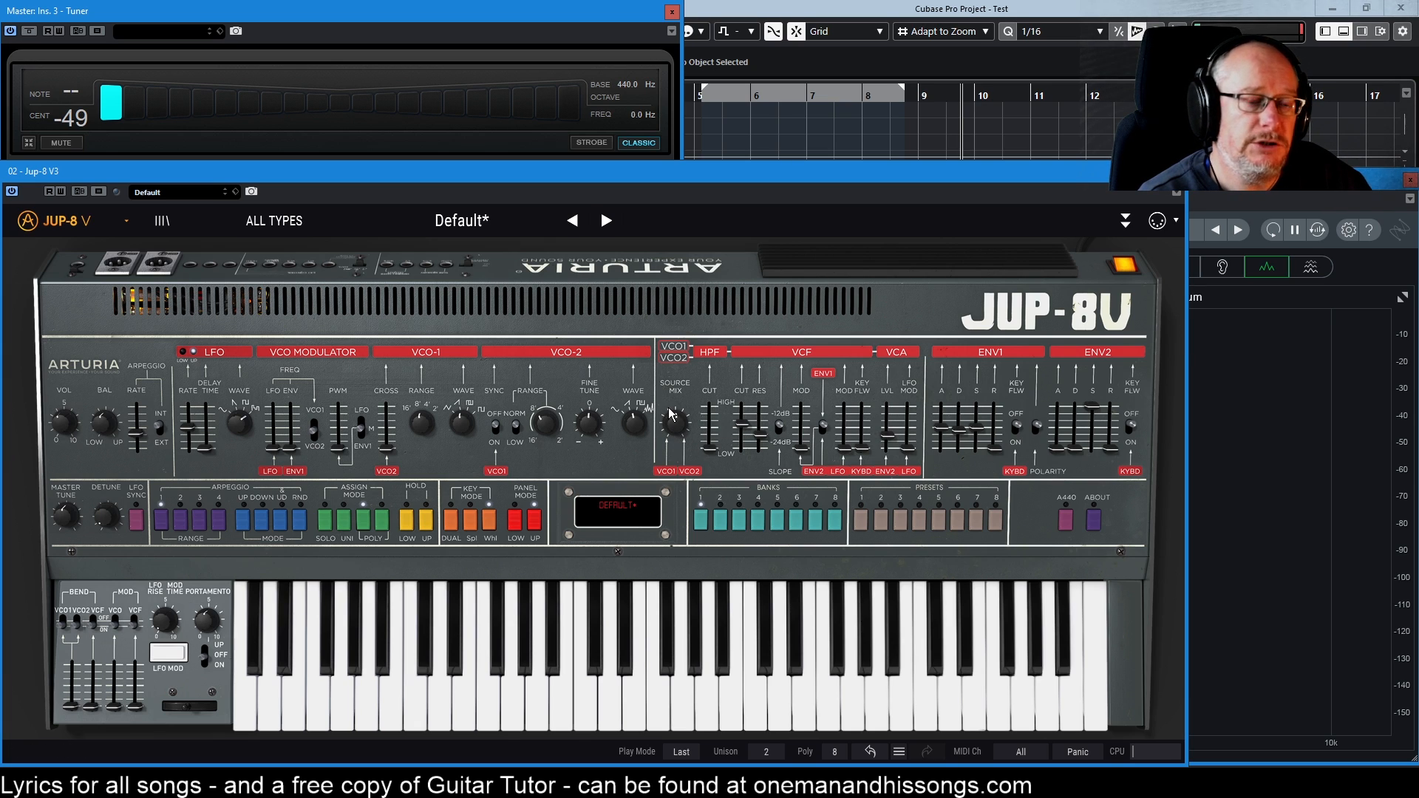